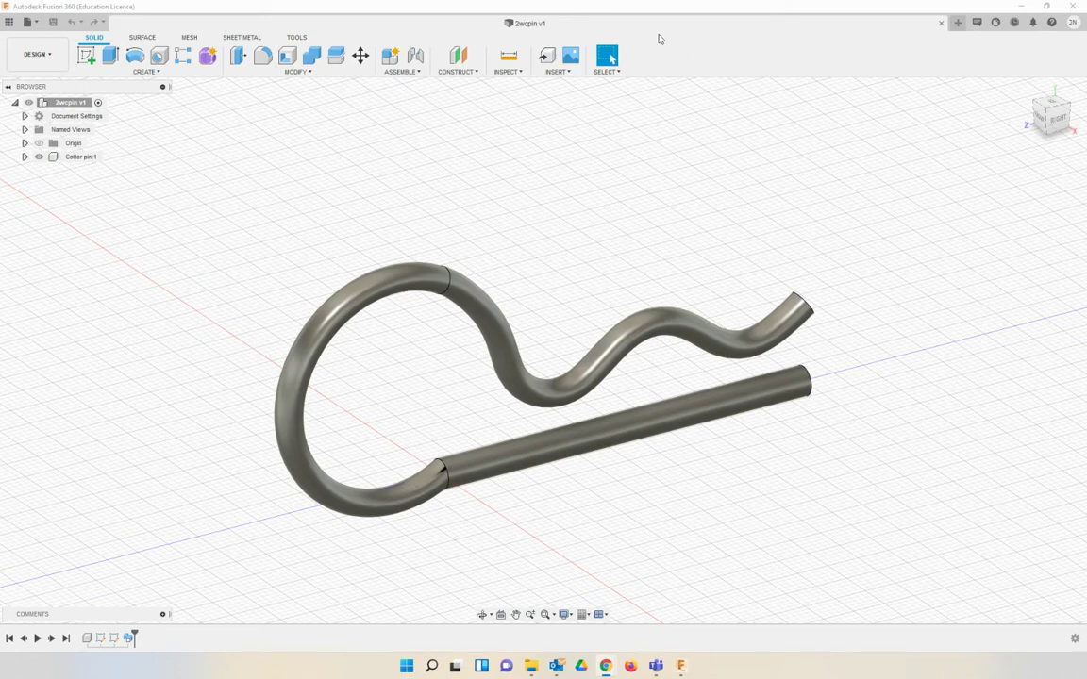
Create a blank design holding a new active component renamed 'cotterpin'.
left_click(957, 21)
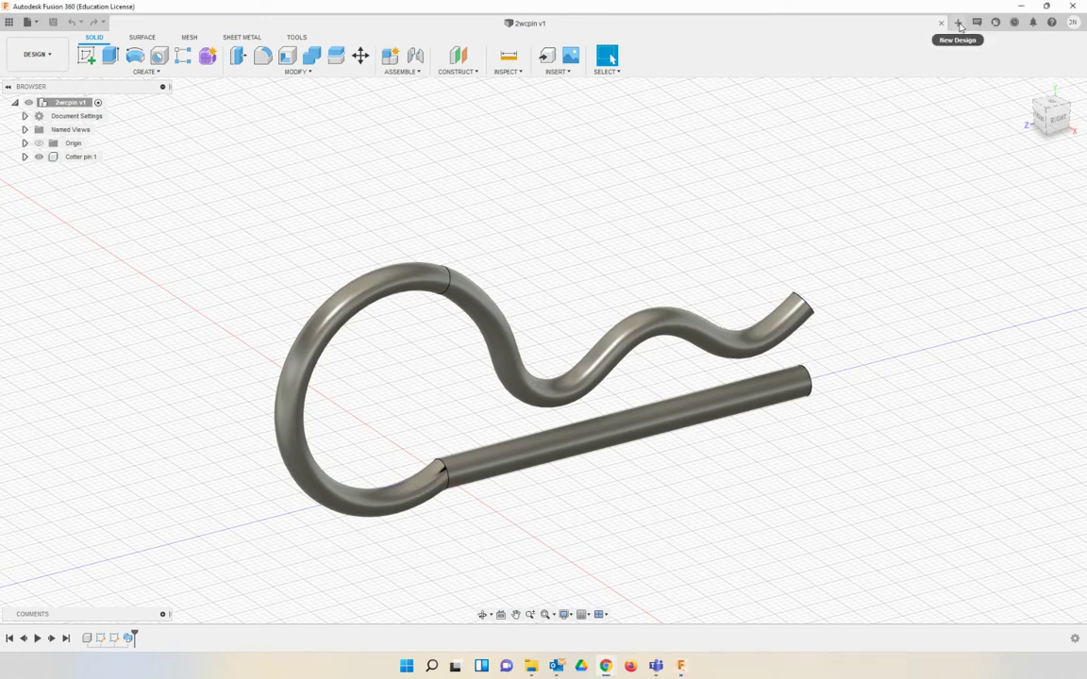
left_click(159, 71)
left_click(109, 84)
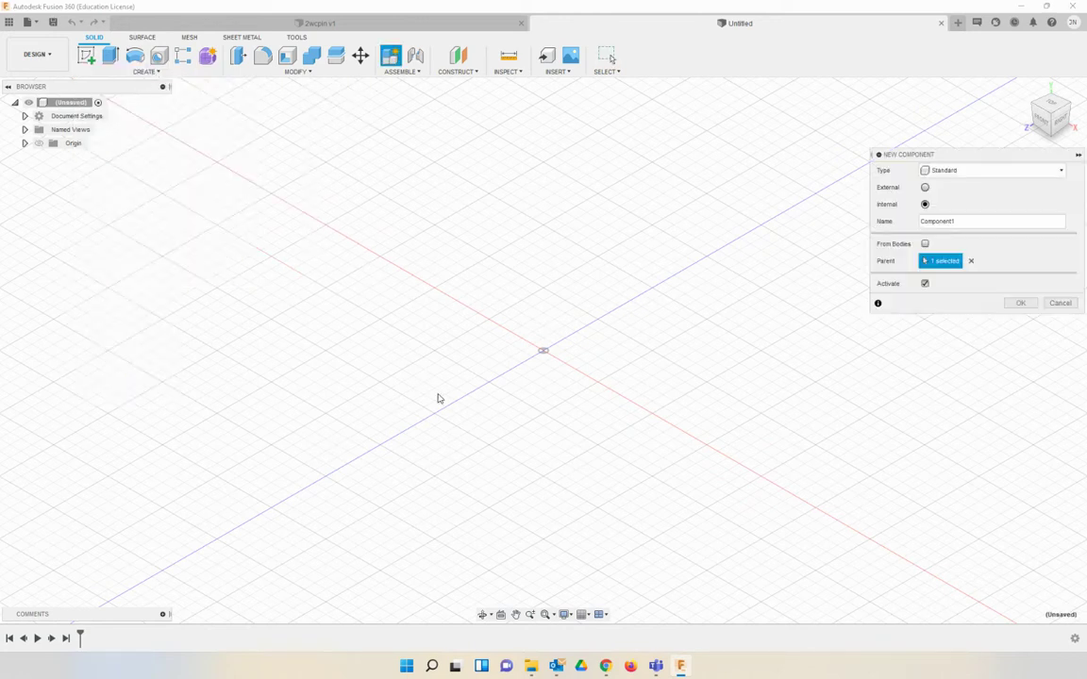
left_click(964, 223)
double_click(964, 222)
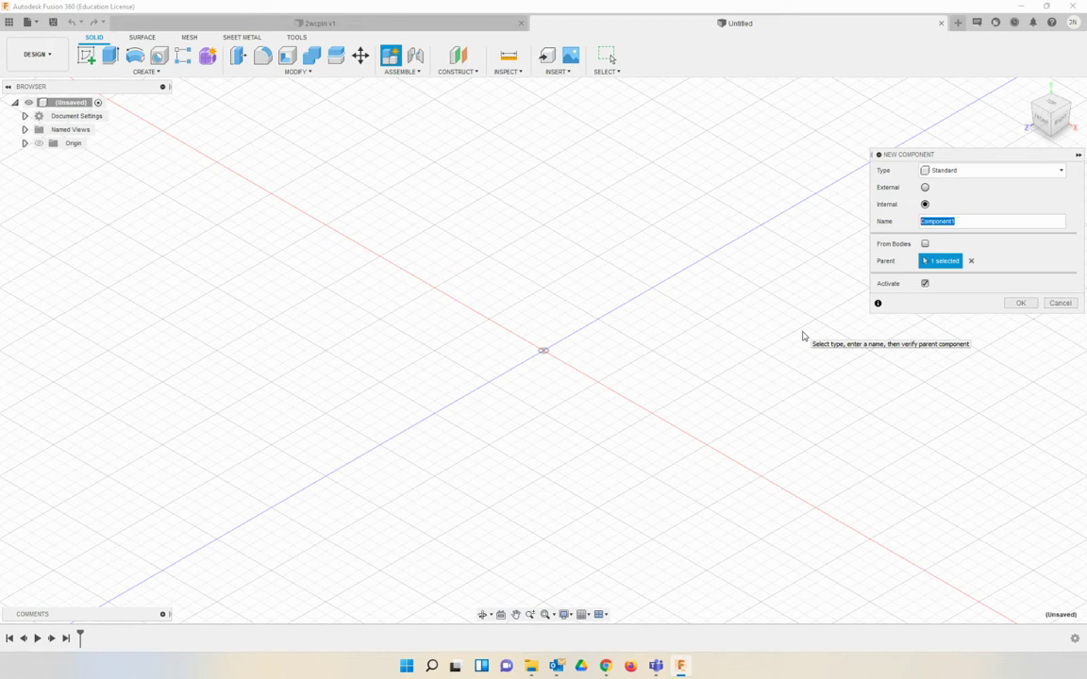
type("cotterpin")
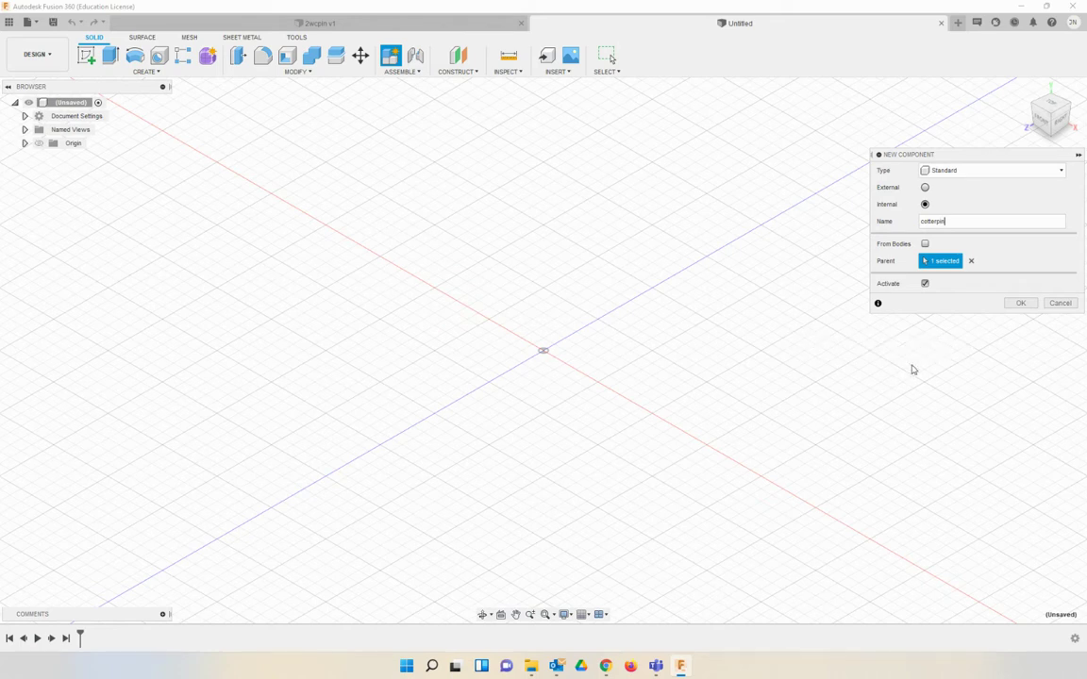
left_click(1020, 303)
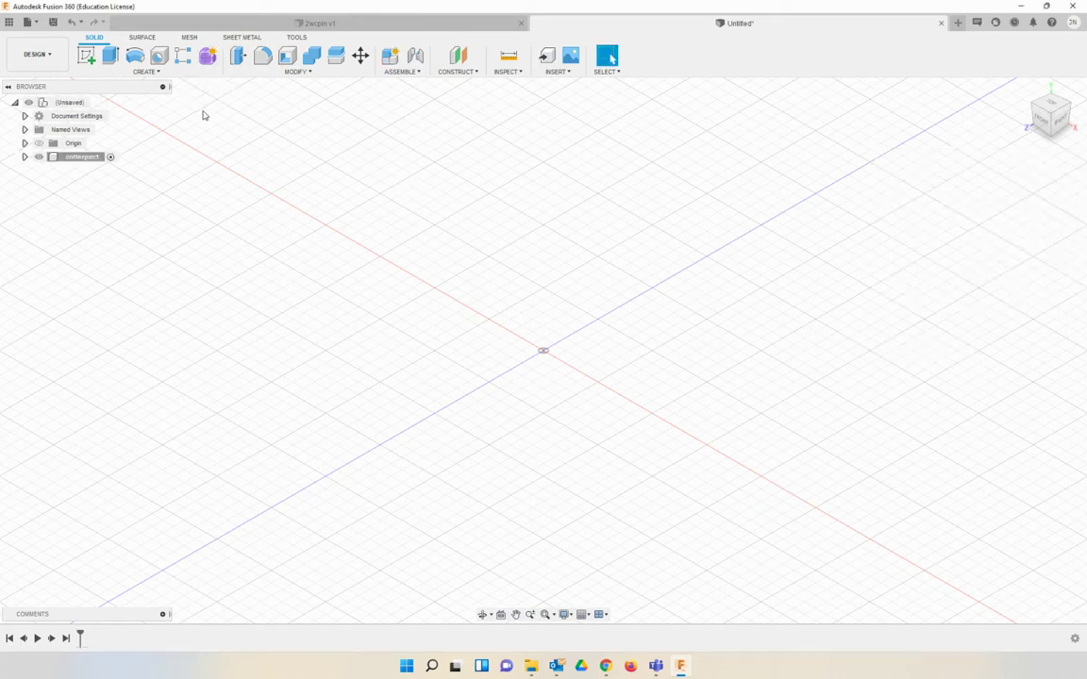
Sketch on the origin plane and draw a 60 mm horizontal line from the origin.
left_click(85, 58)
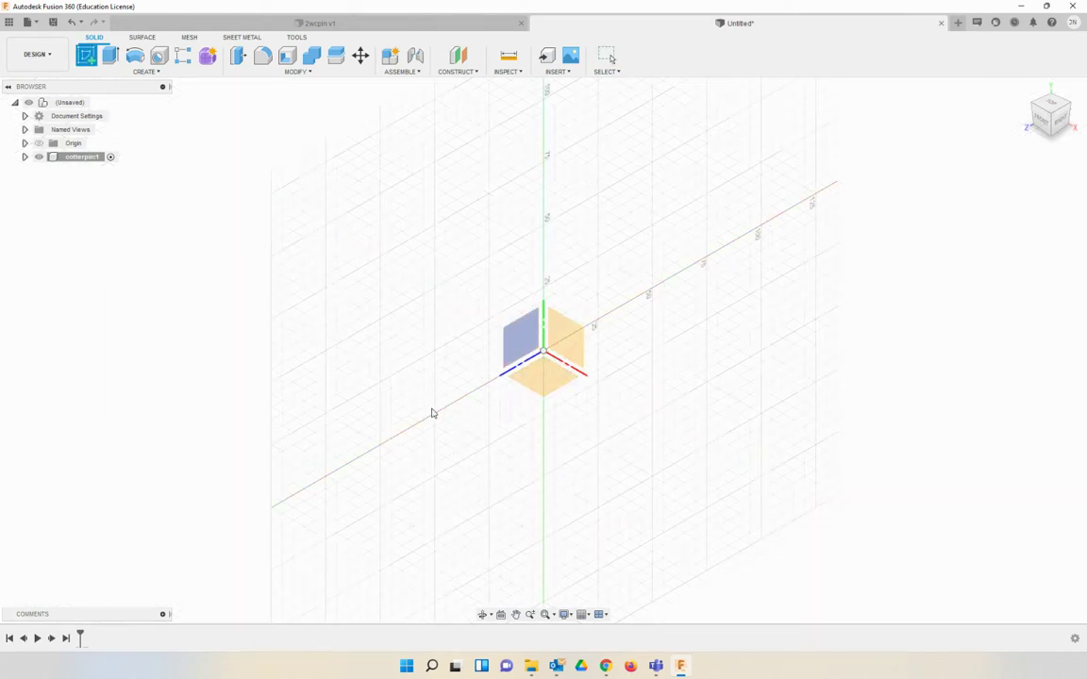
left_click(530, 349)
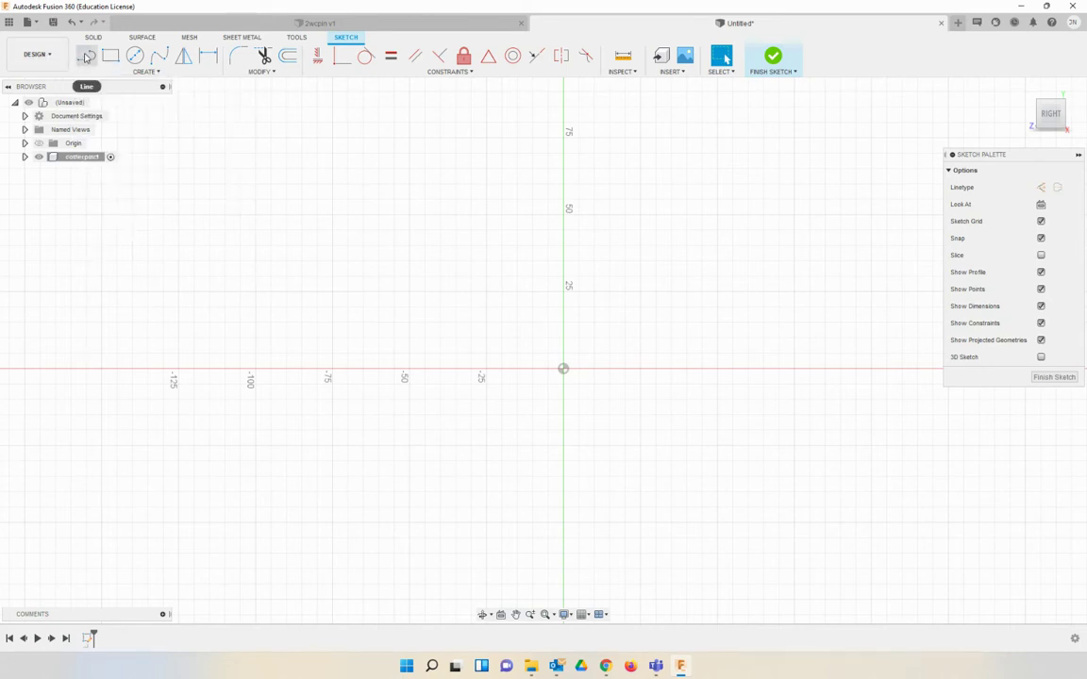
left_click(85, 57)
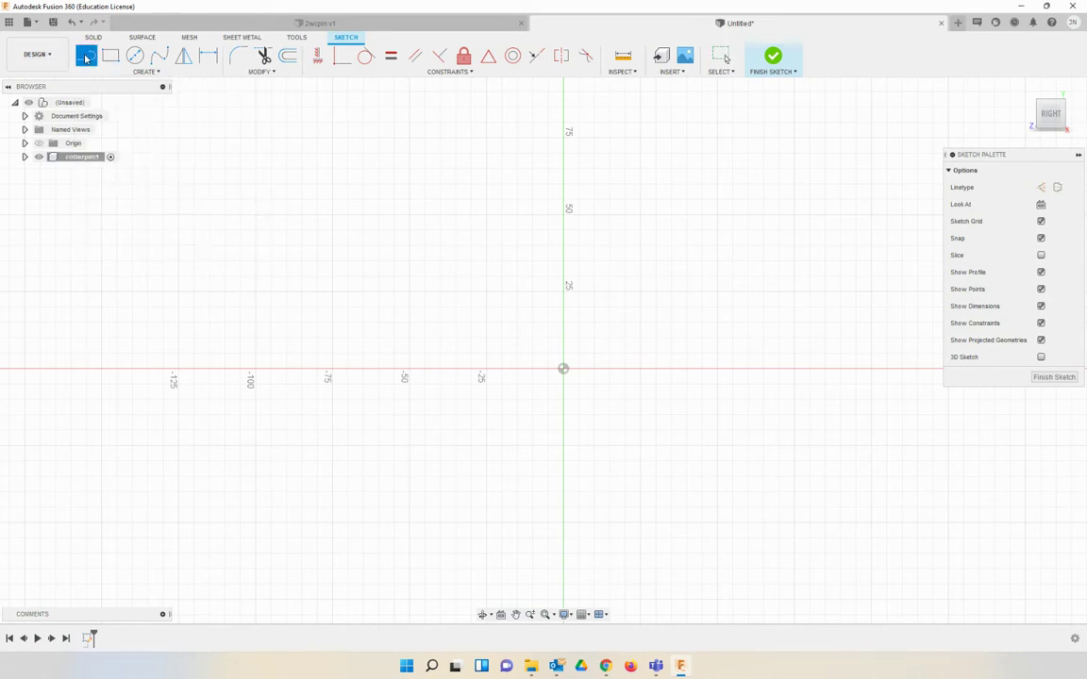
left_click(563, 369)
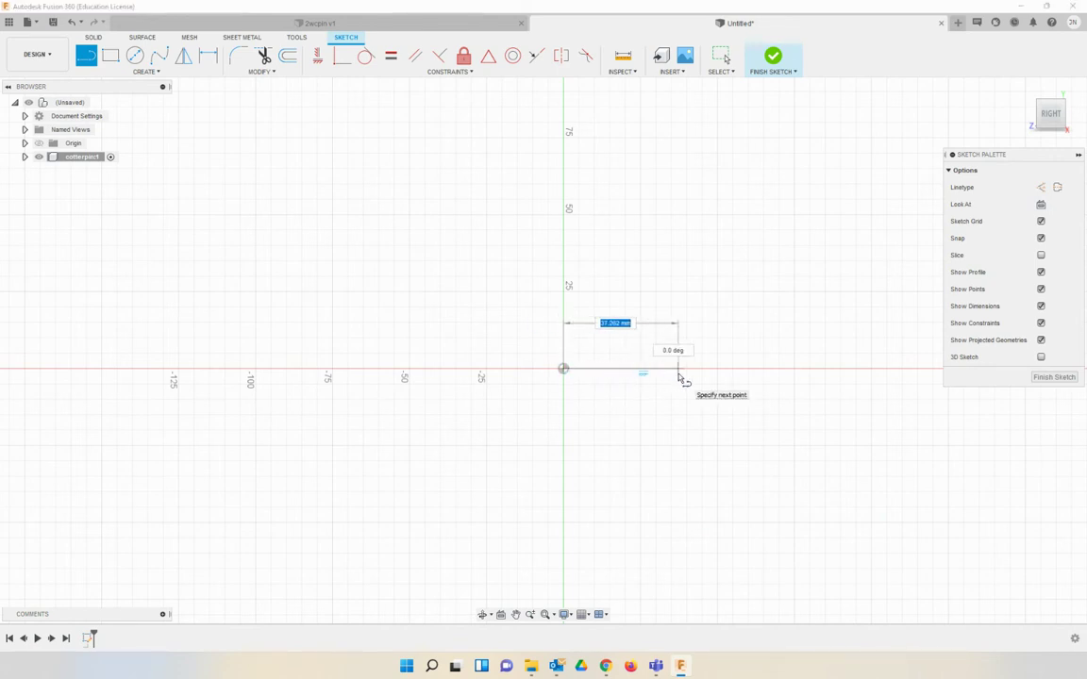
type("60")
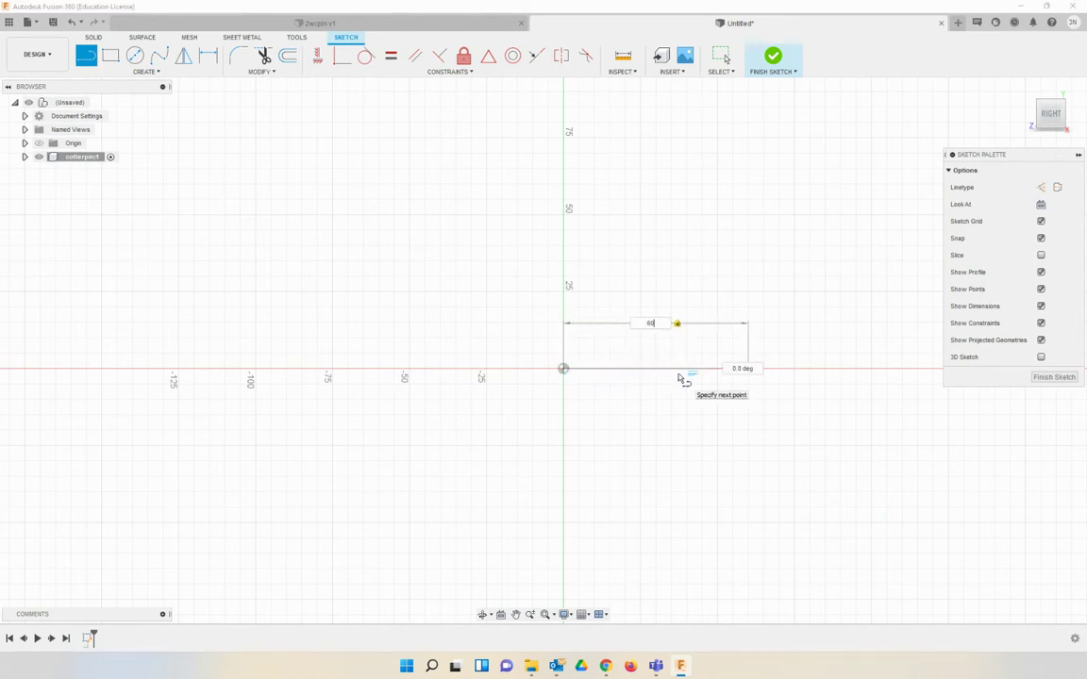
key("Return")
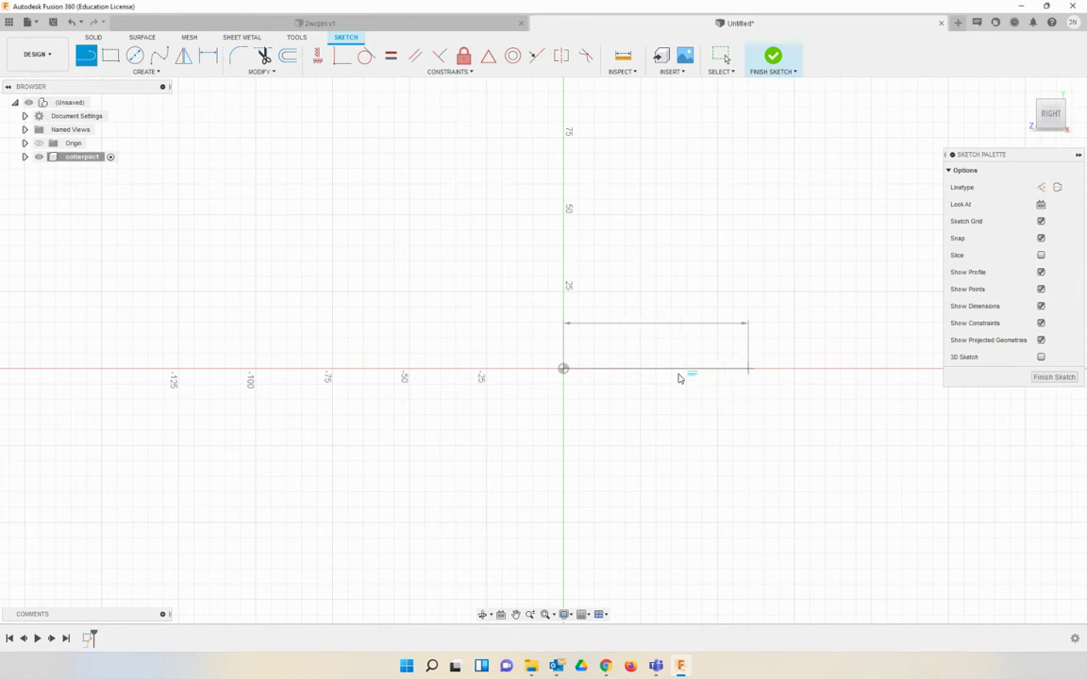
key("Escape")
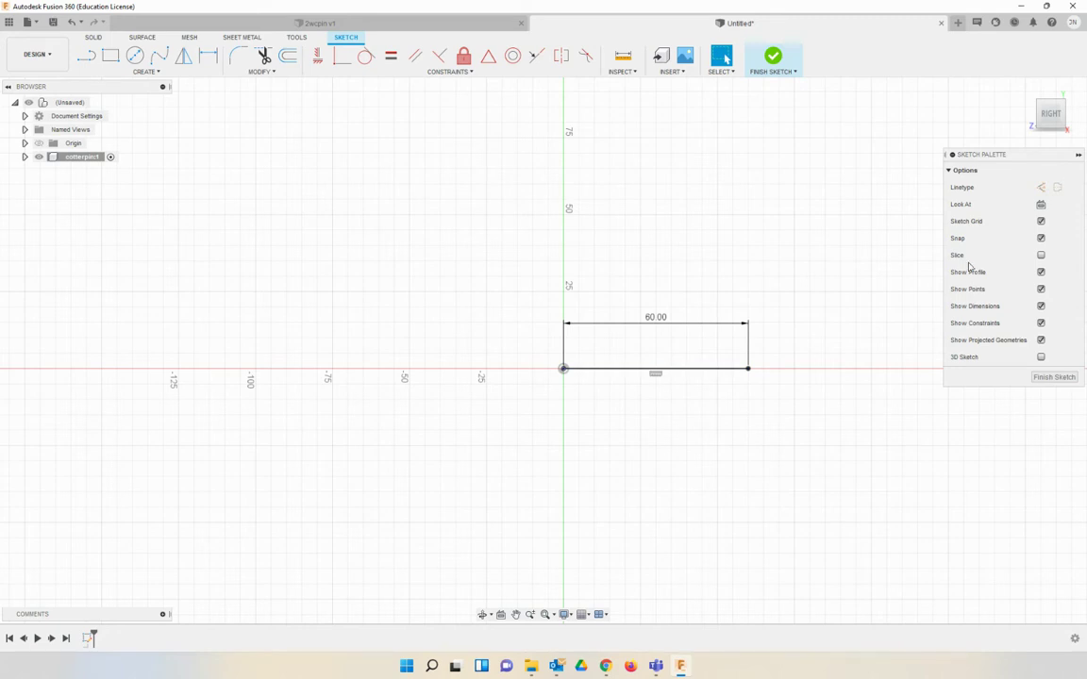
Draw a 30 mm vertical construction line from the origin and move its dimension left.
left_click(1039, 189)
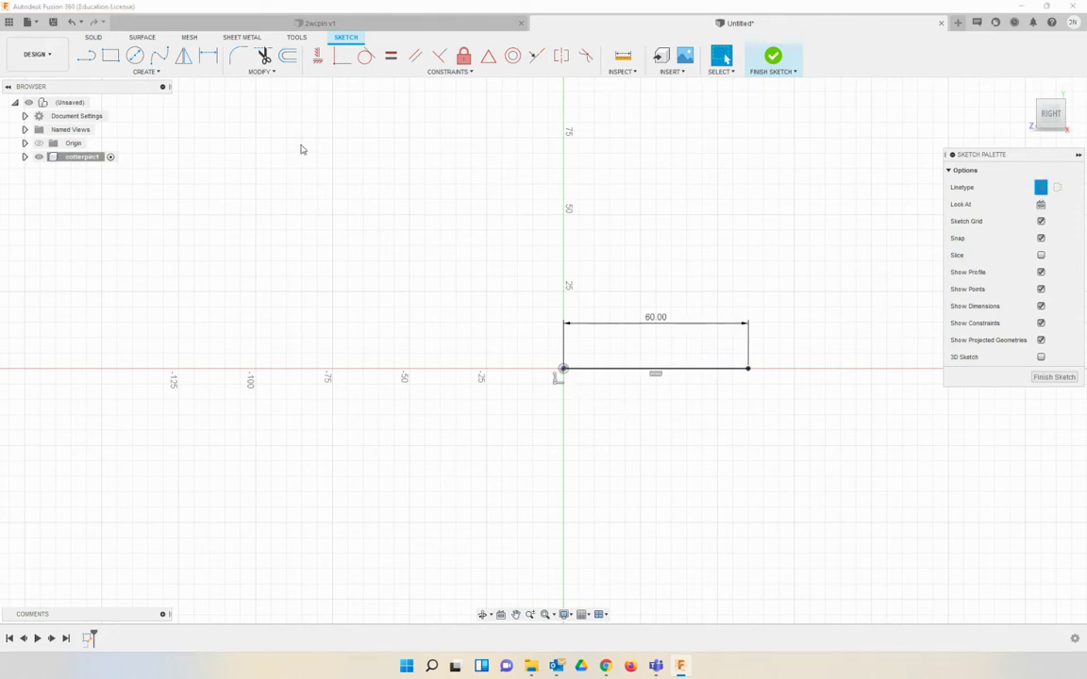
left_click(86, 55)
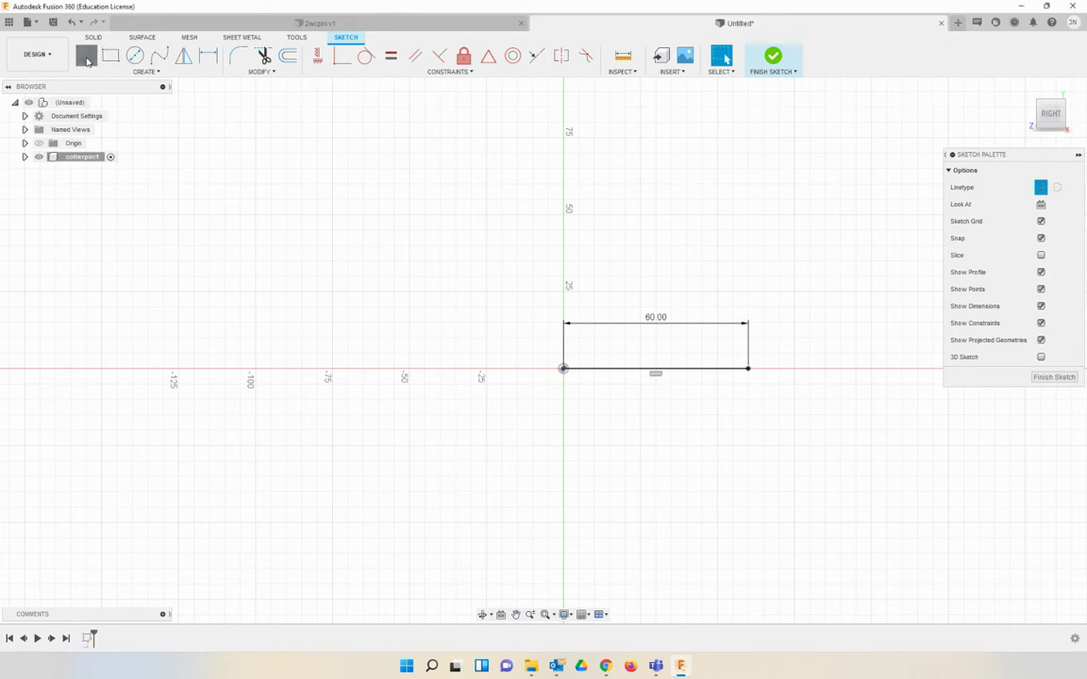
left_click(563, 369)
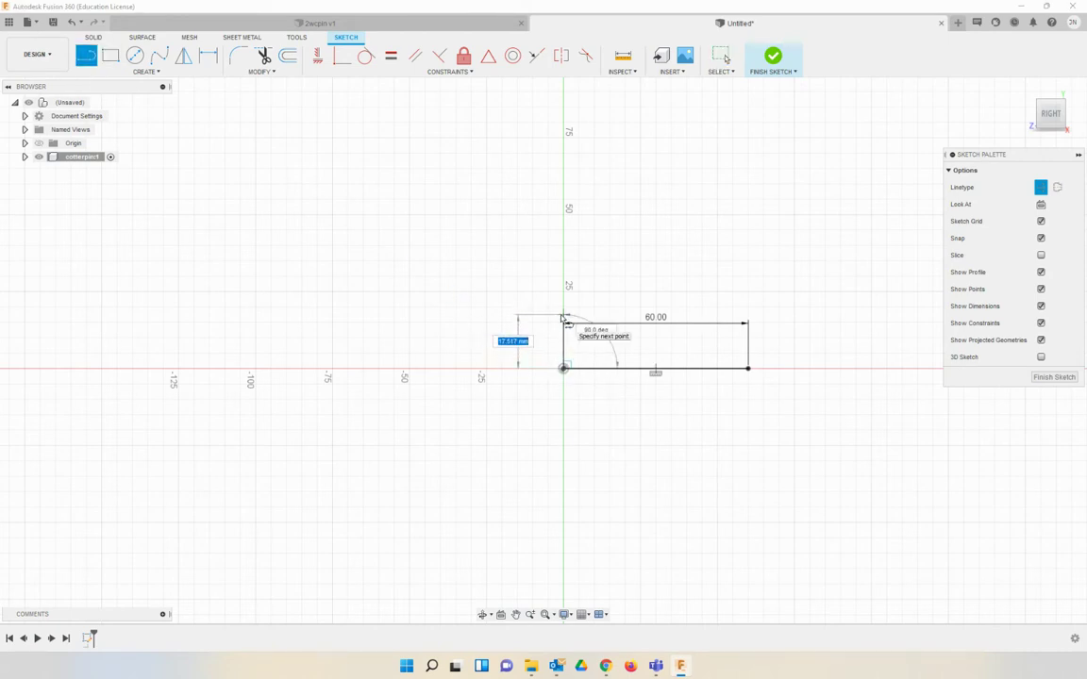
type("30")
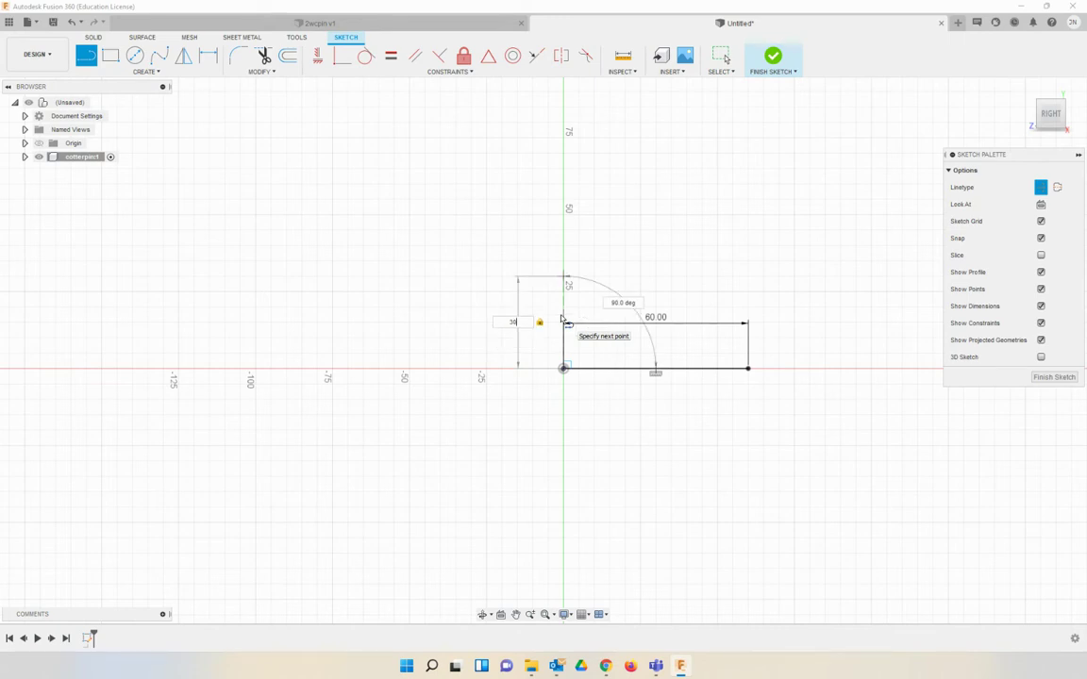
key("Return")
key("Escape")
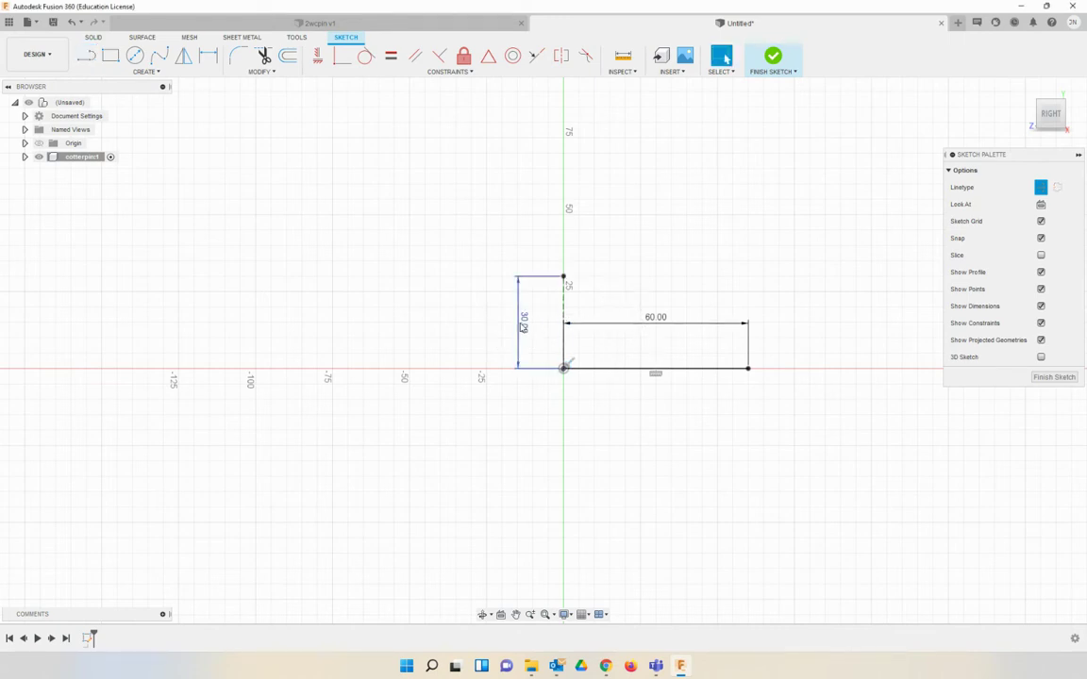
left_click_drag(521, 316, 439, 314)
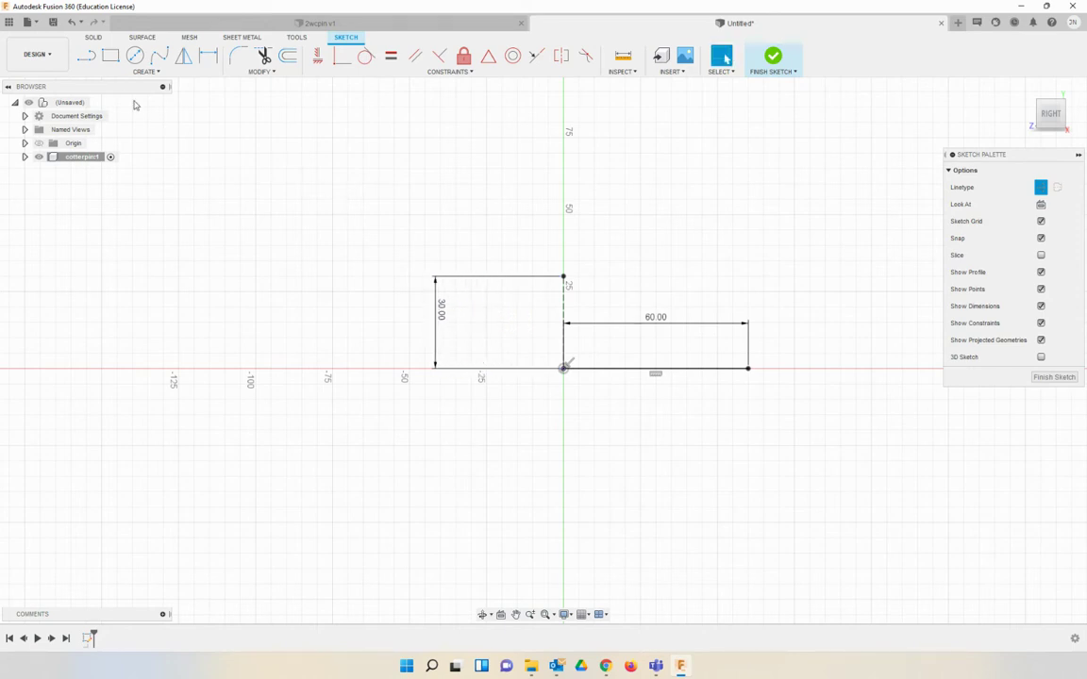
Add a 25 mm horizontal line from the vertical line and move the 60.00 dimension down.
left_click(90, 60)
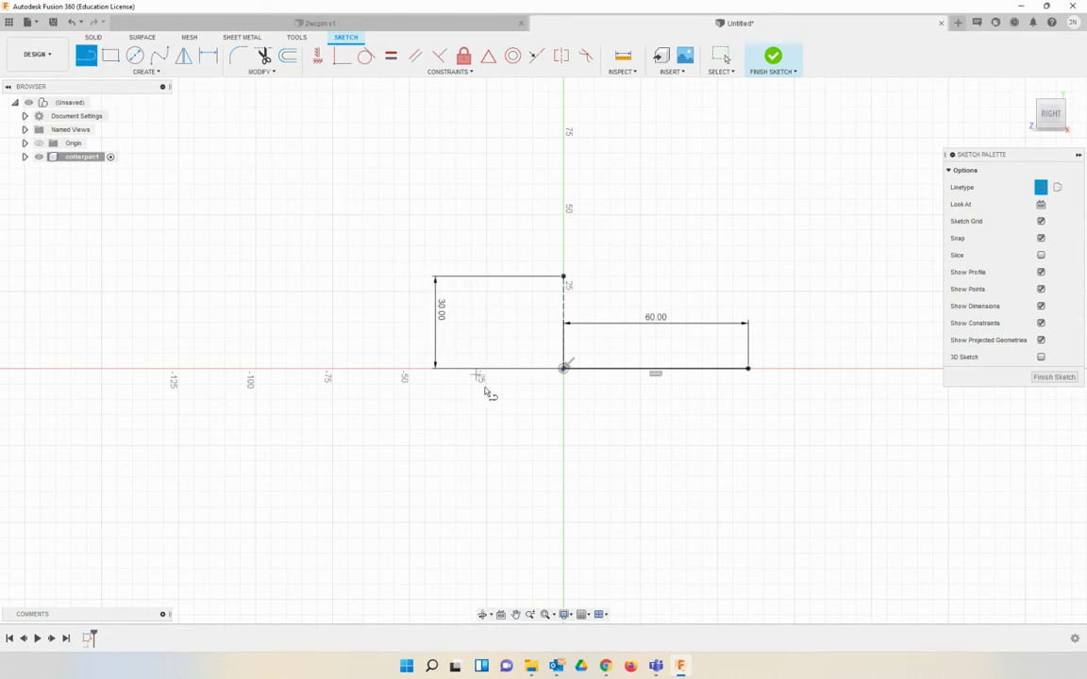
left_click(564, 323)
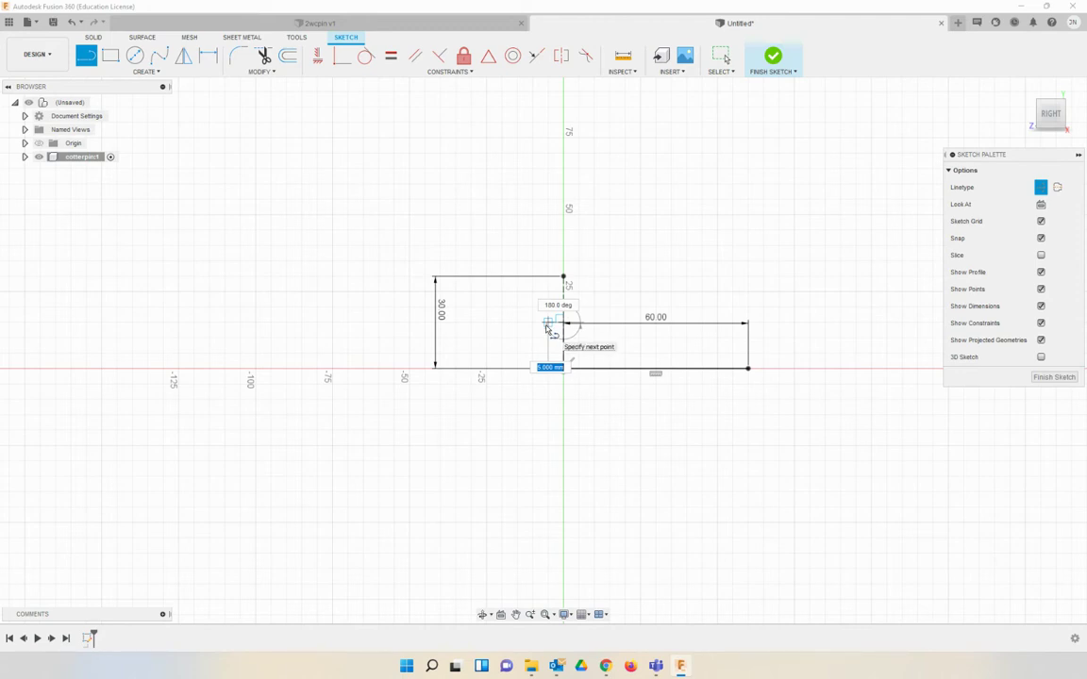
type("25")
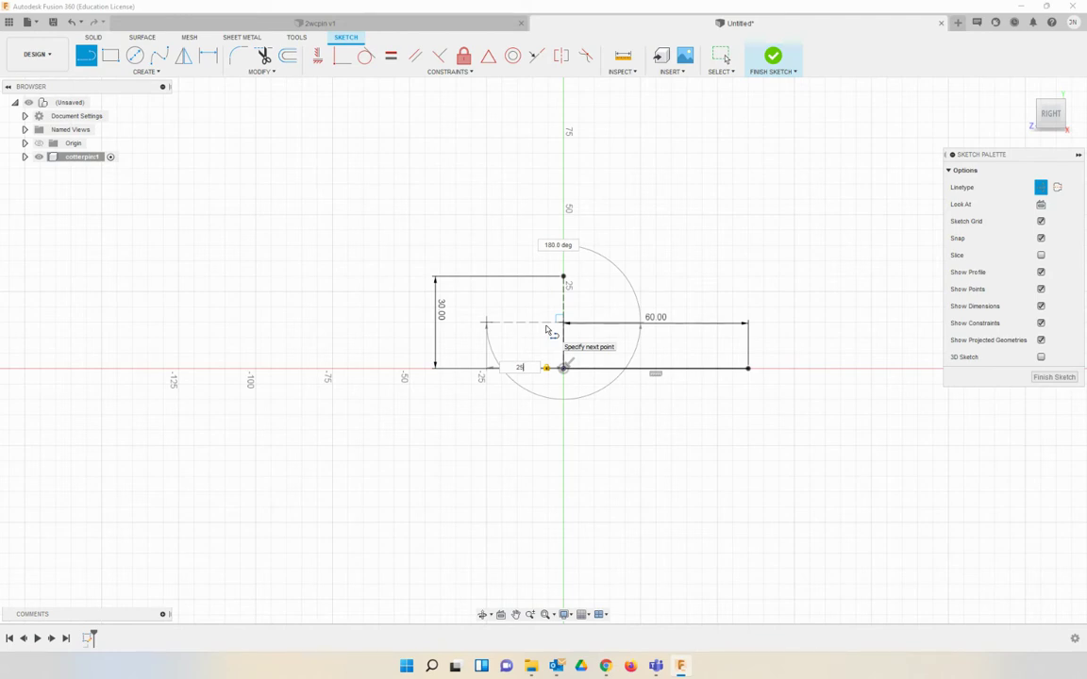
key("Return")
key("Escape")
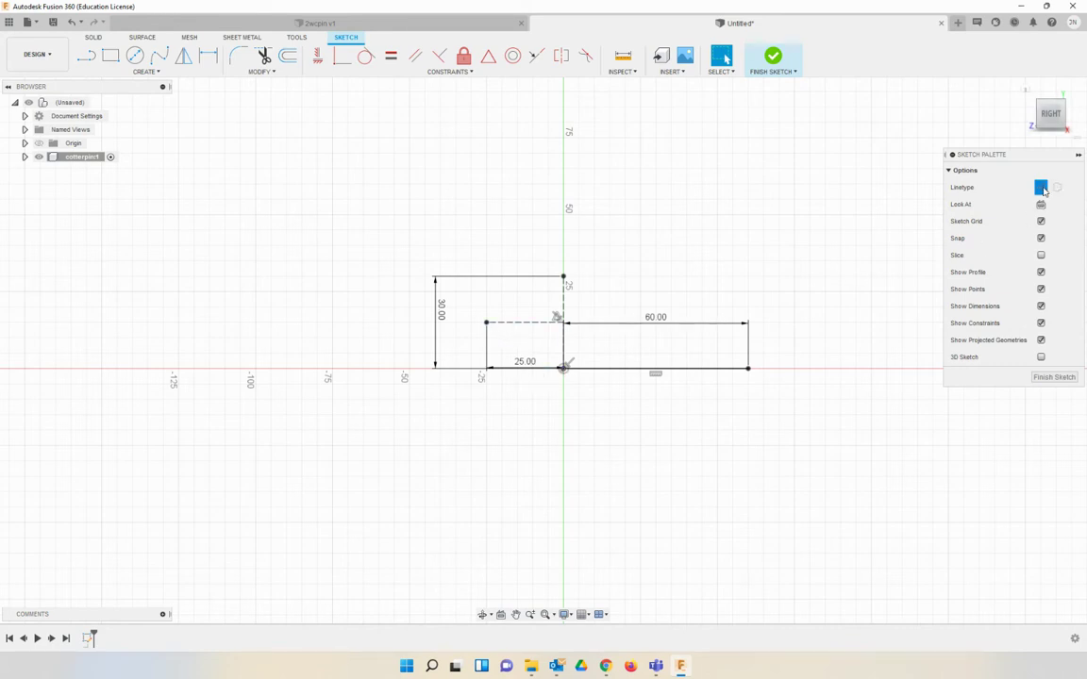
left_click_drag(667, 326, 672, 350)
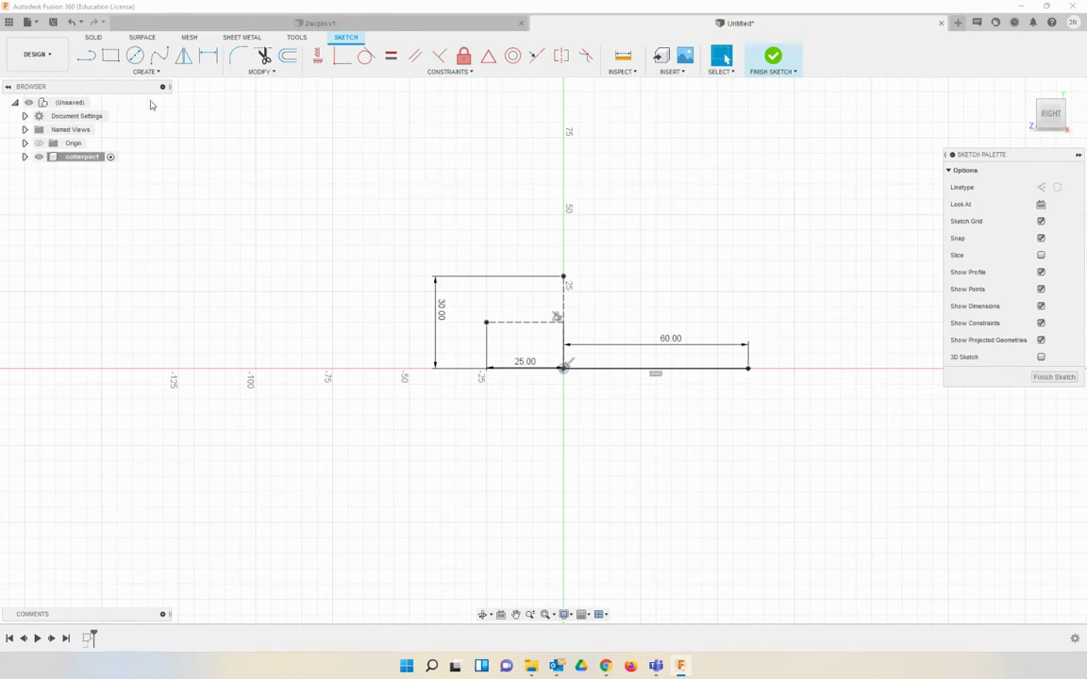
Draw a 3-point arc from the origin to the 30 mm line's top, bulging through the dashed line's left end.
left_click(132, 72)
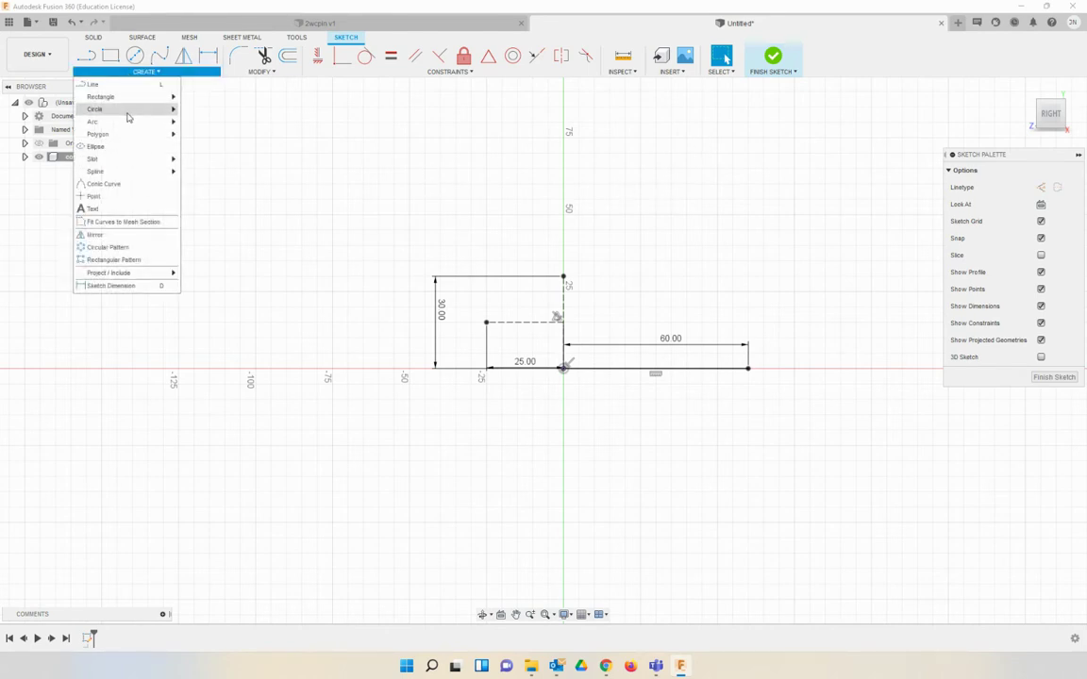
mouse_move(141, 122)
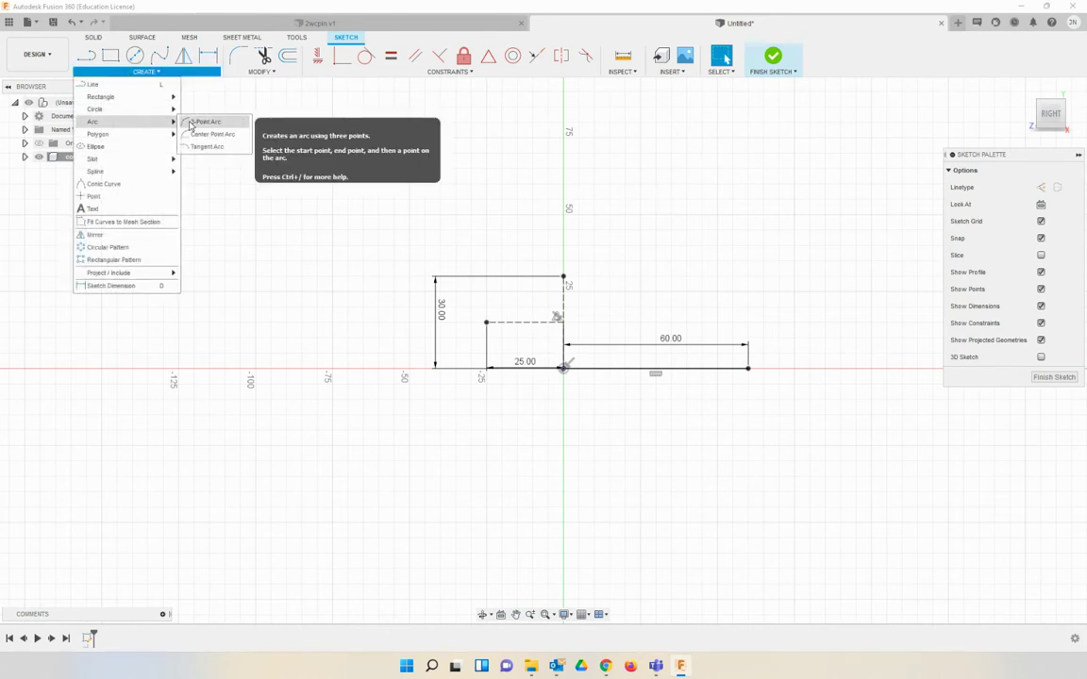
left_click(201, 121)
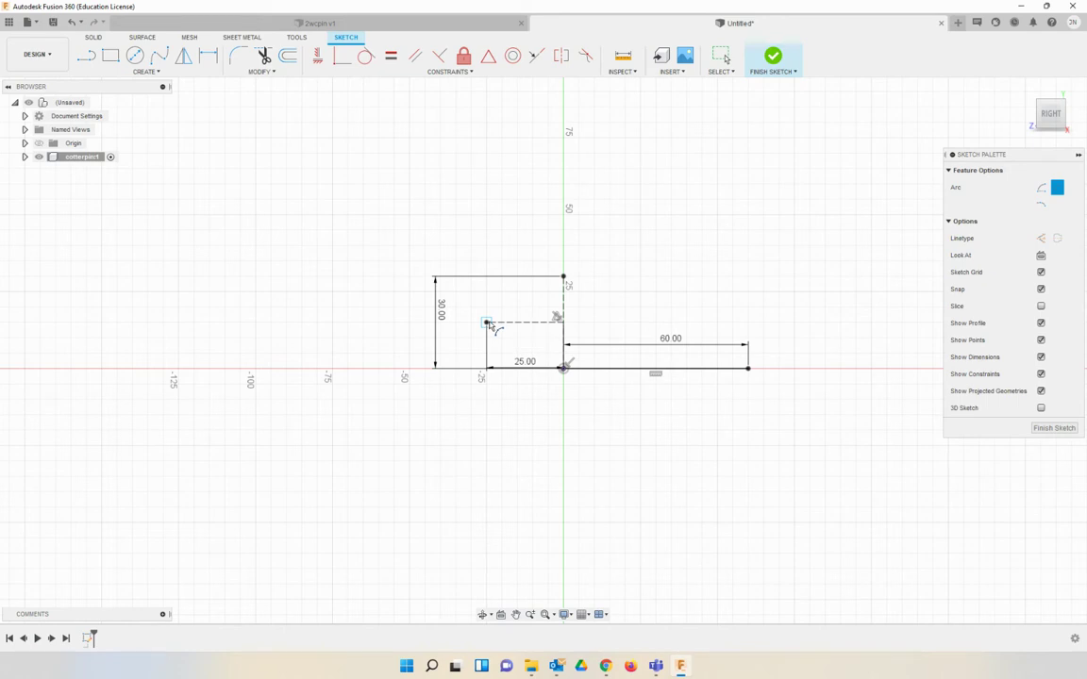
left_click(563, 369)
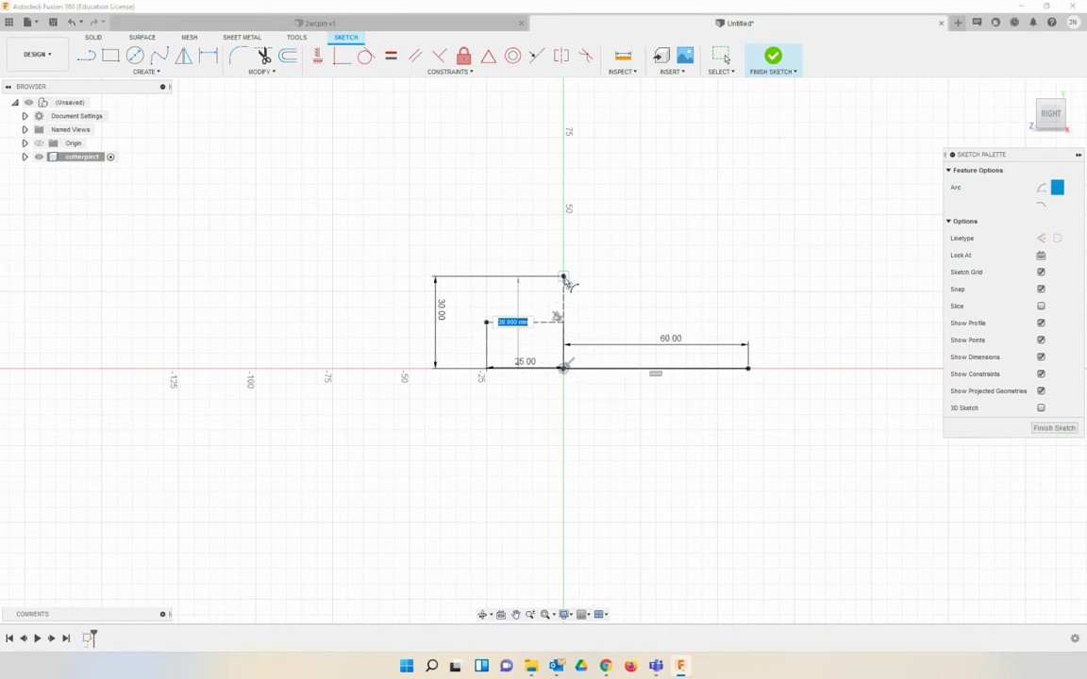
left_click(563, 277)
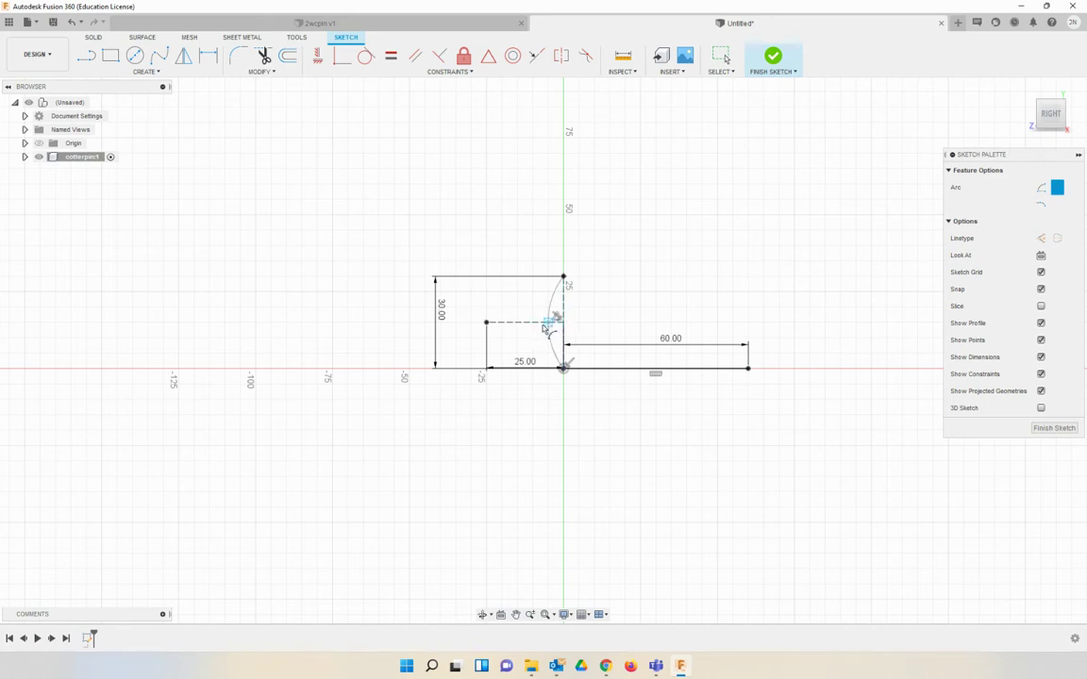
left_click(487, 322)
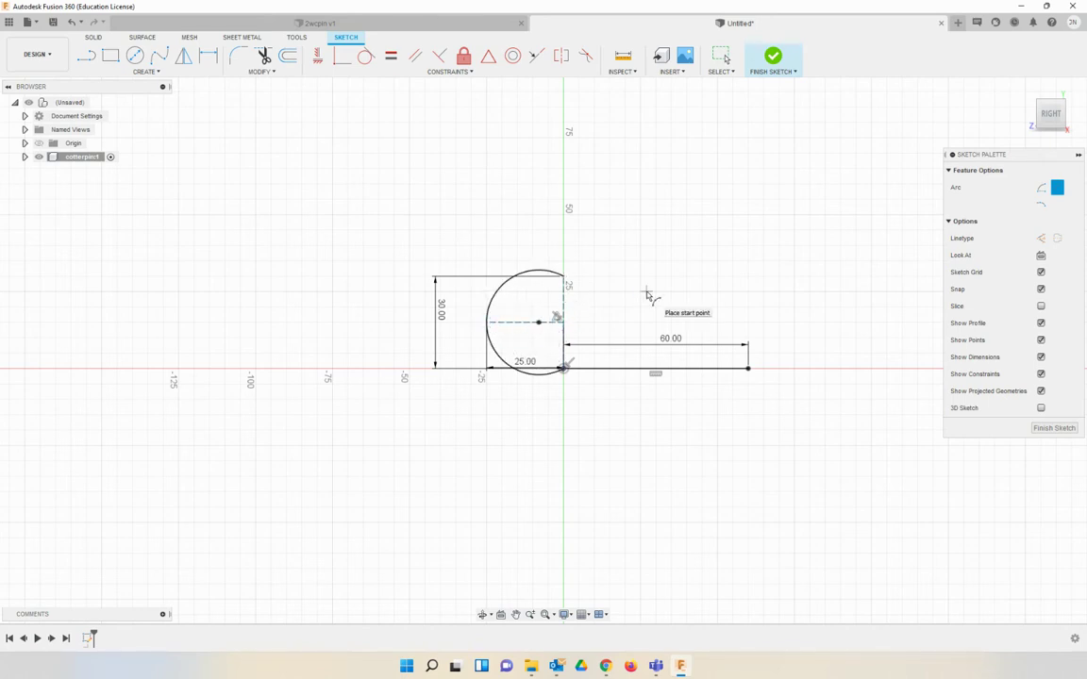
key("Escape")
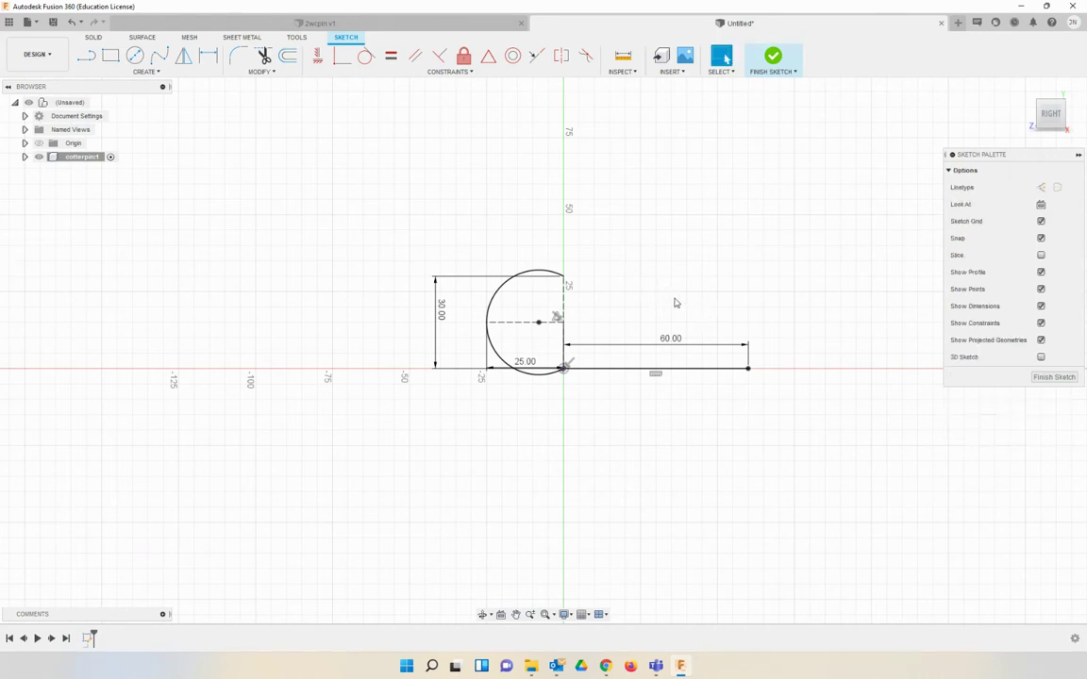
left_click(387, 21)
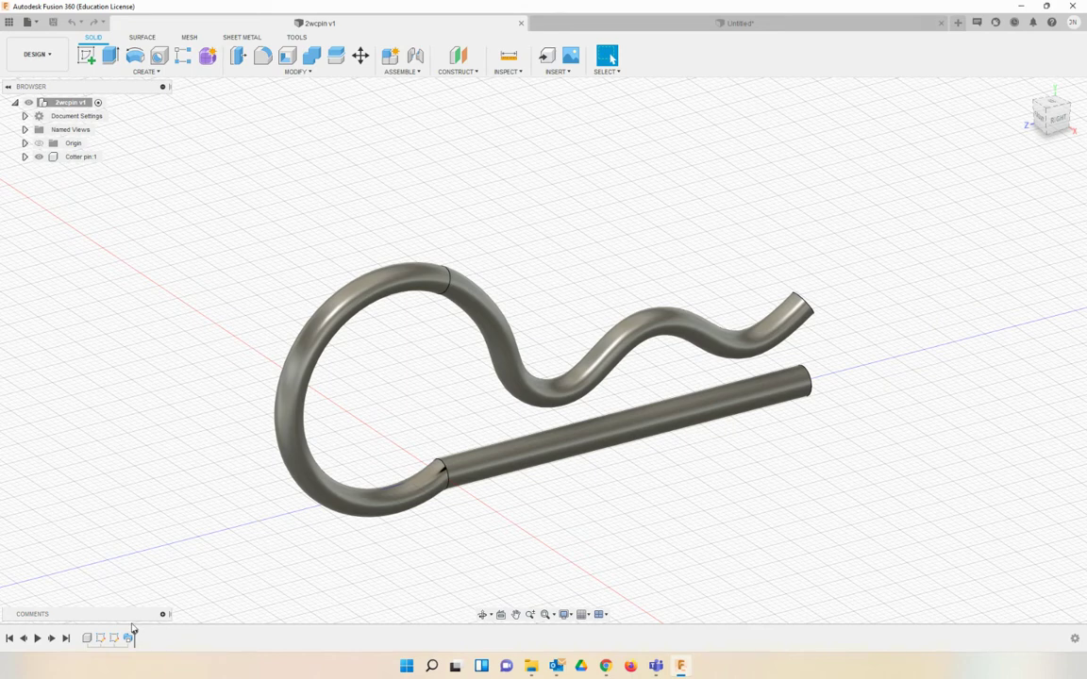
Edit the 2wcpin v1 sketch and zoom in on its wavy spline leg.
right_click(100, 638)
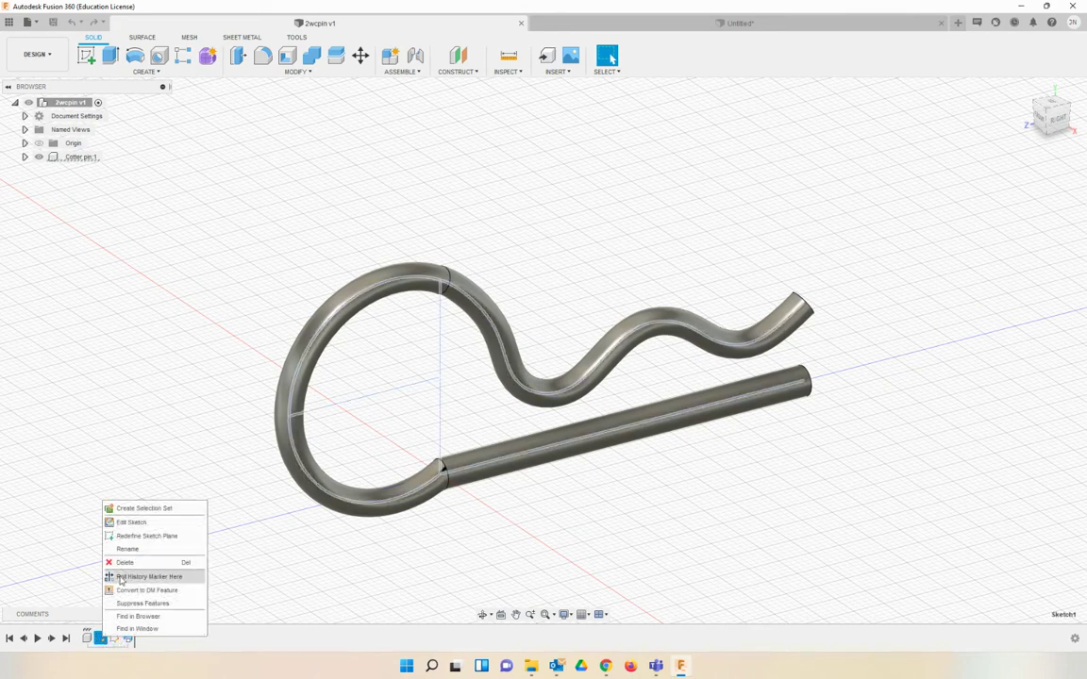
left_click(131, 522)
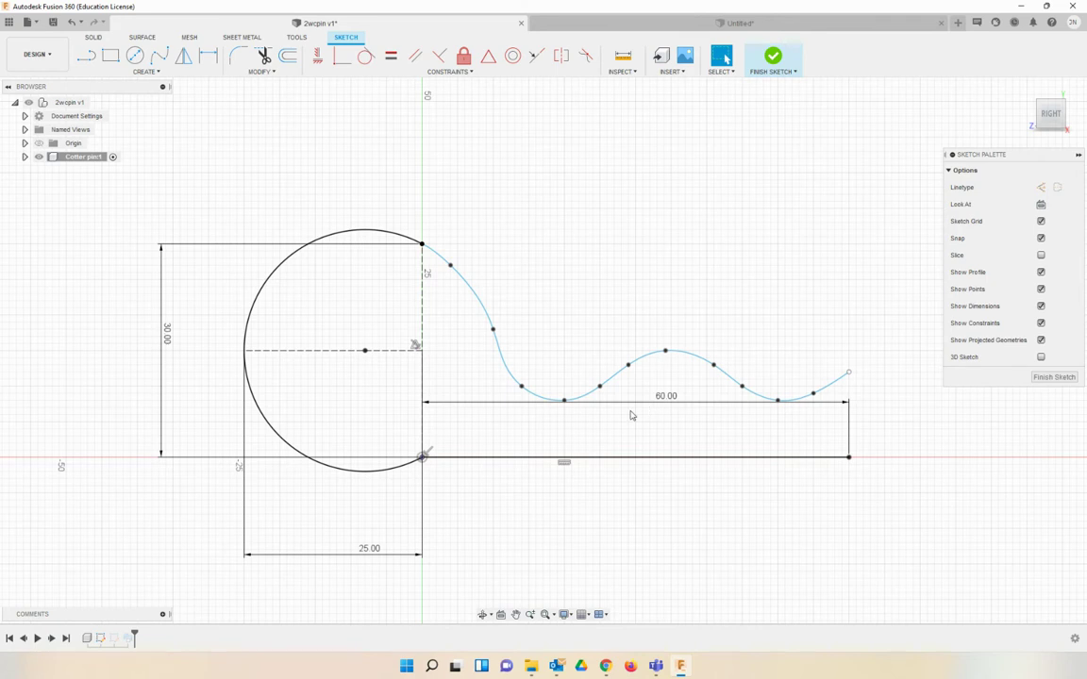
scroll(631, 415, "up", 2)
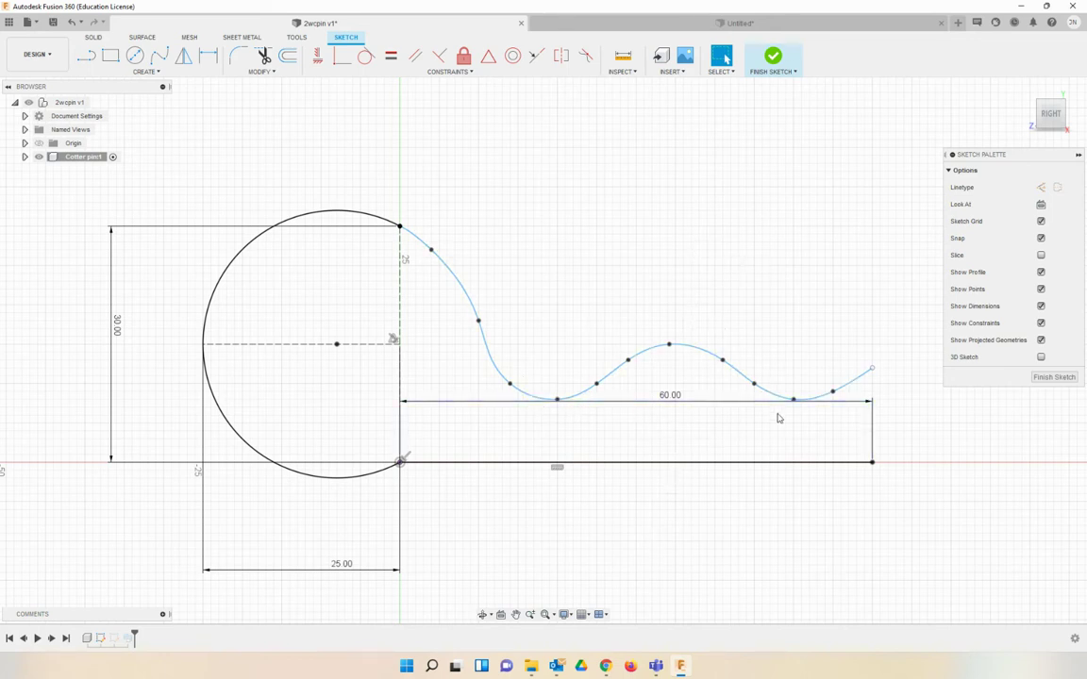
In the Untitled sketch, nudge the 60.00 dimension slightly upward above its line.
left_click(649, 25)
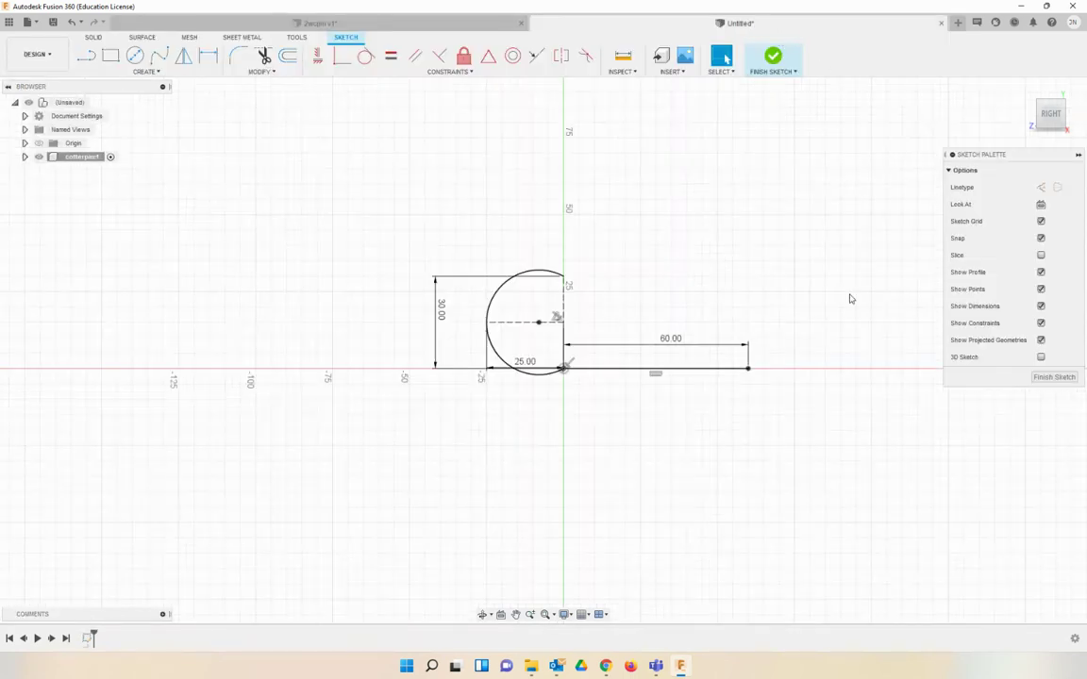
scroll(667, 387, "up", 4)
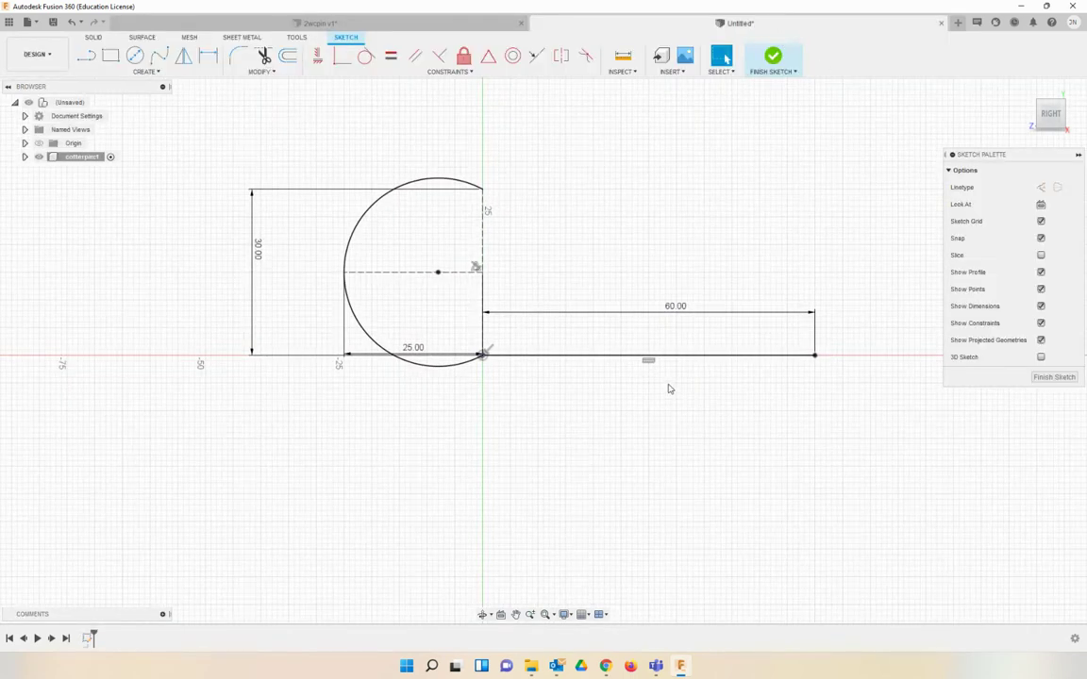
scroll(668, 388, "up", 2)
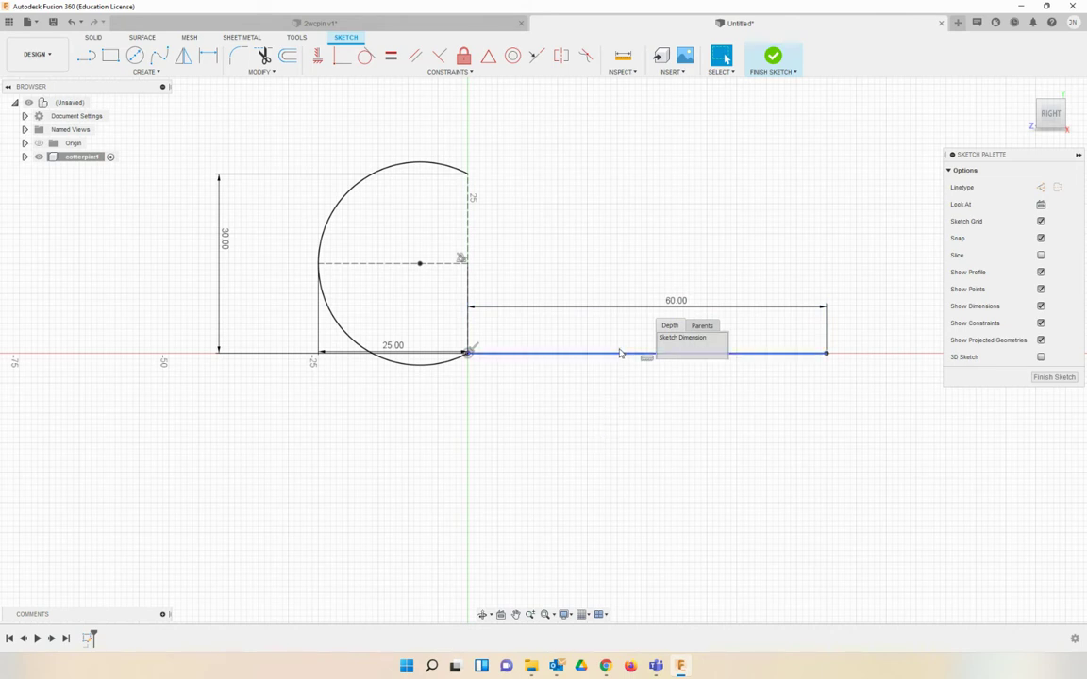
left_click(720, 309)
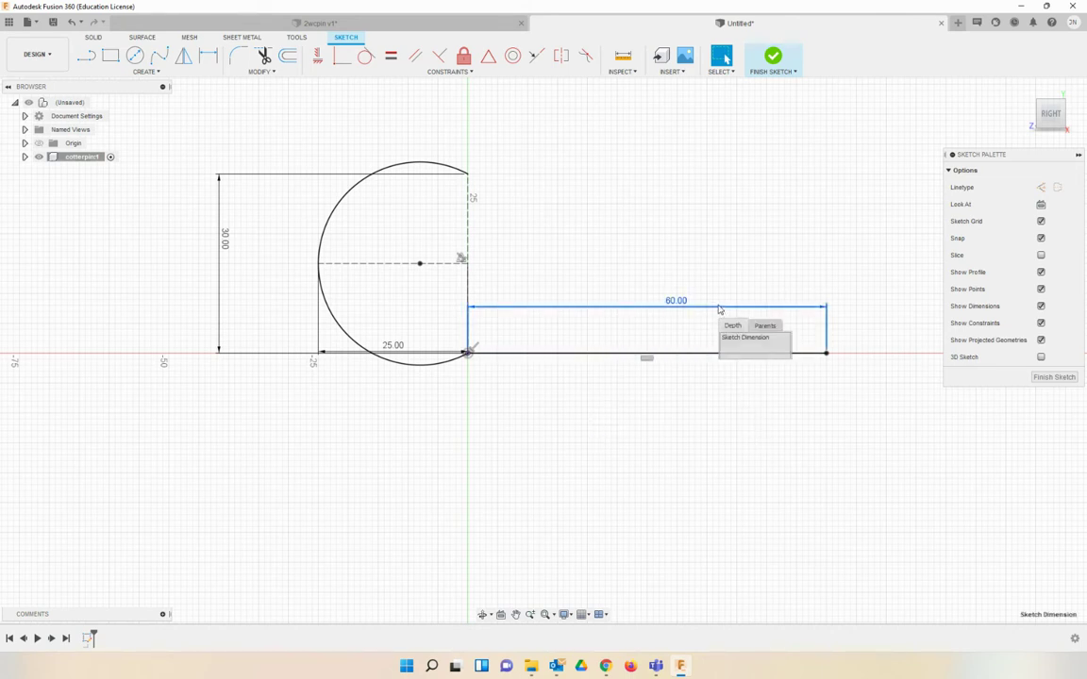
left_click(674, 419)
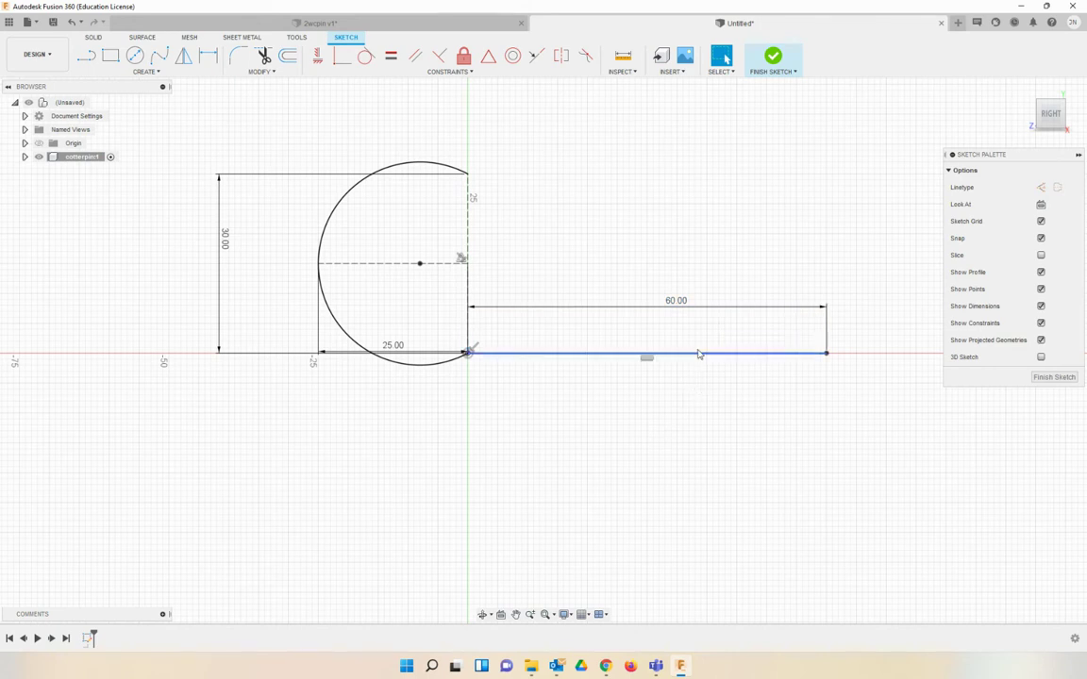
left_click(804, 314)
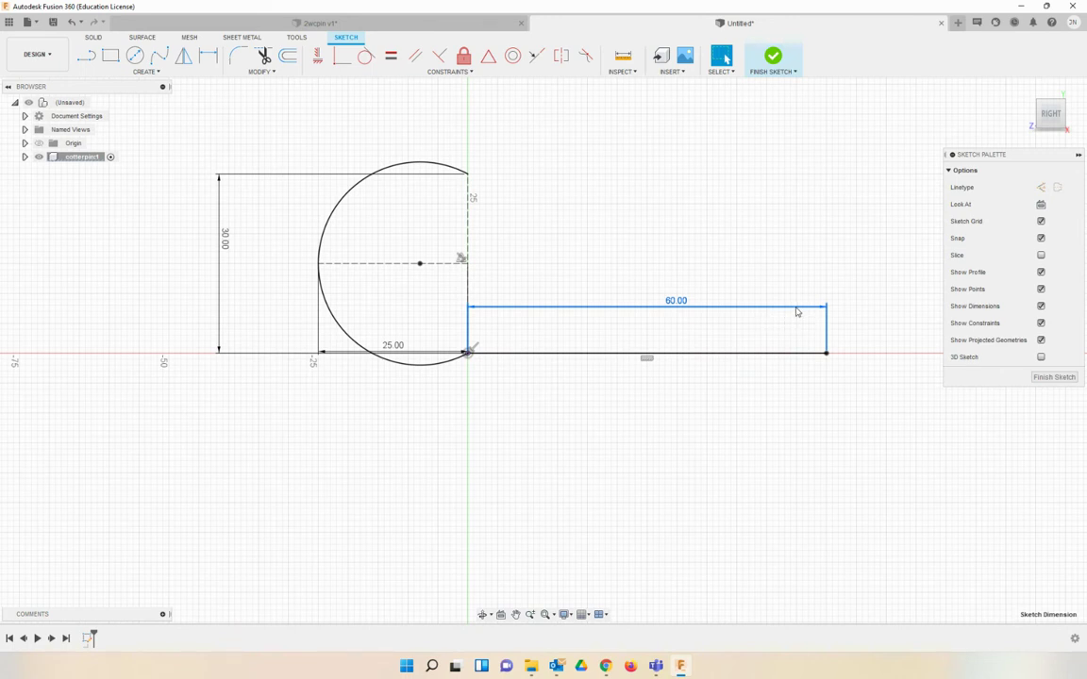
left_click(796, 311)
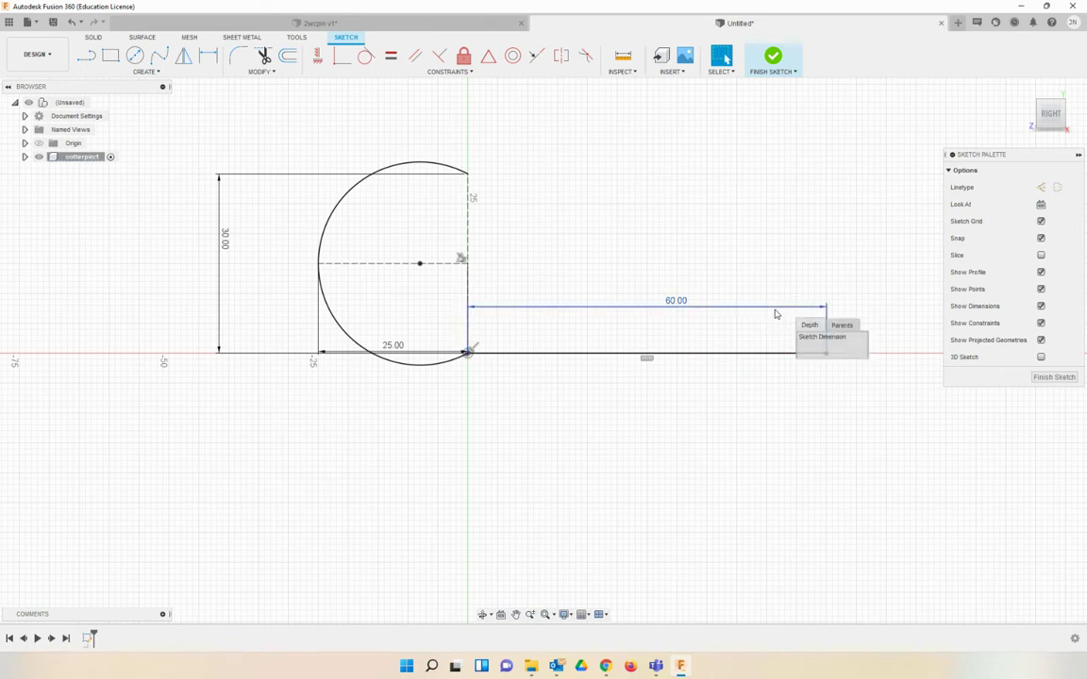
left_click(739, 378)
left_click(670, 306)
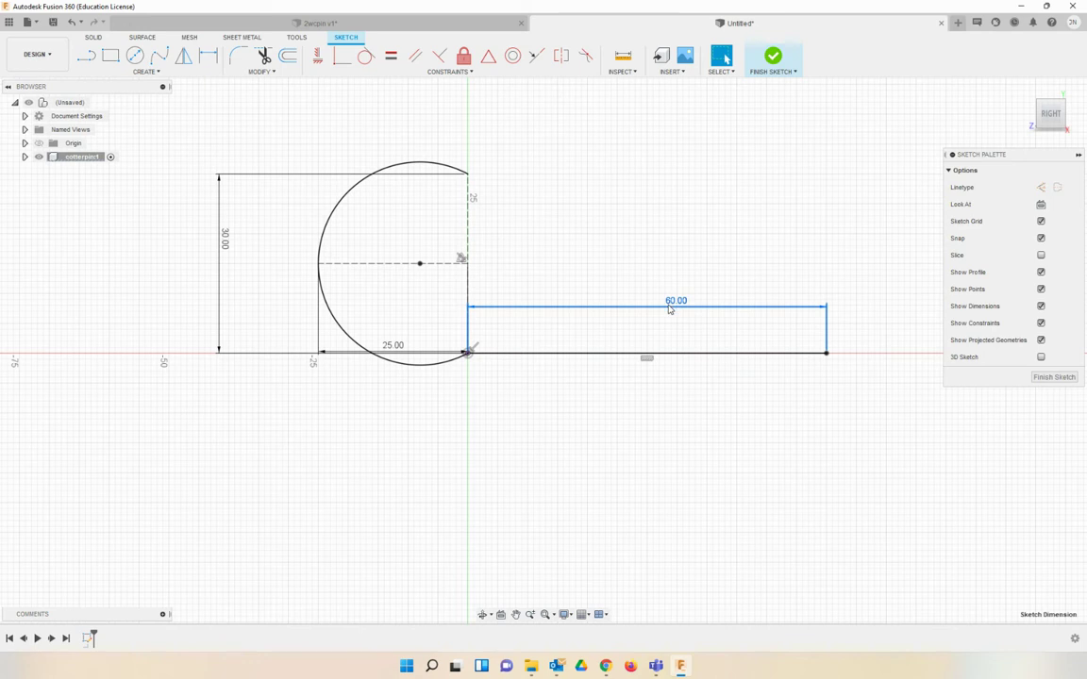
left_click_drag(667, 308, 665, 306)
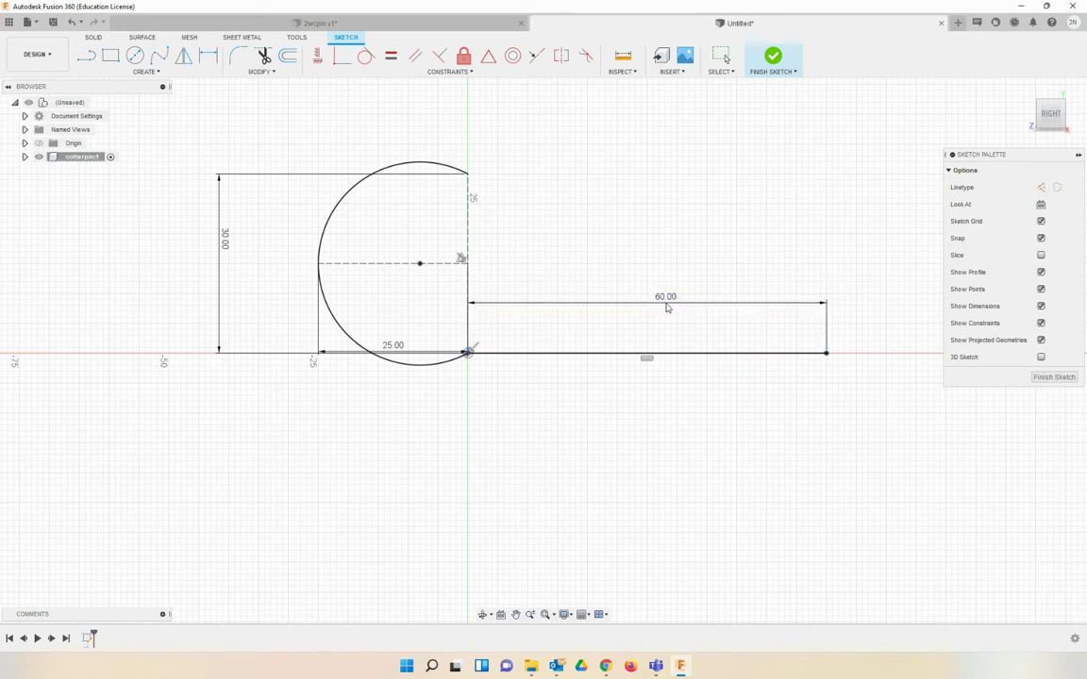
key("Escape")
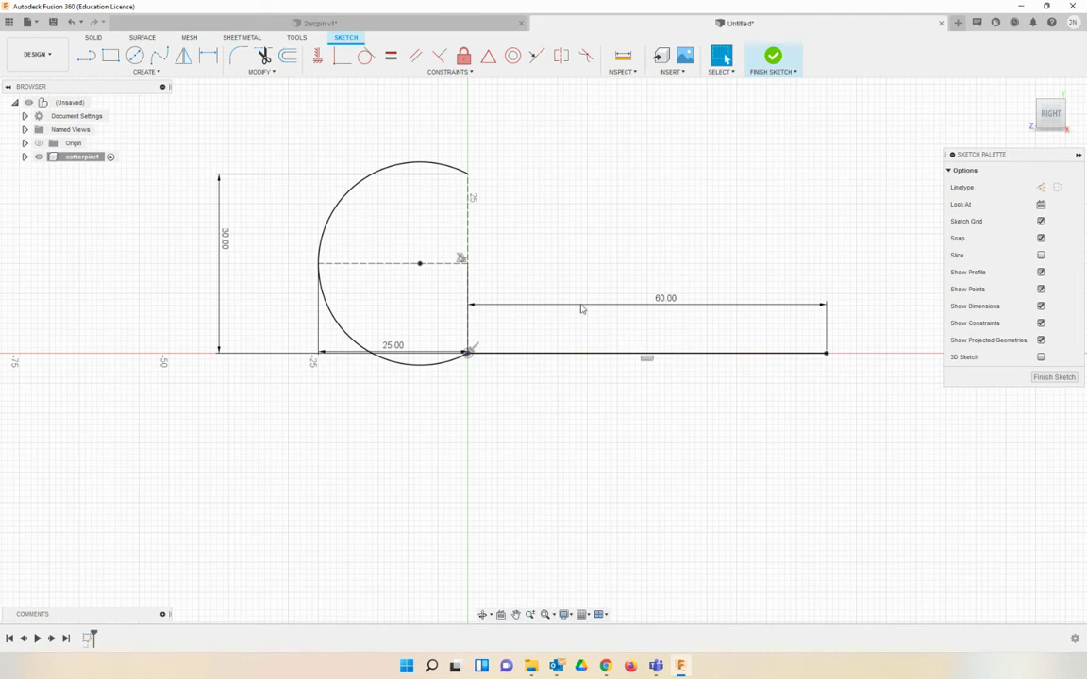
Start a fit-point spline at the vertical line's top, descending to a first dip.
left_click(157, 72)
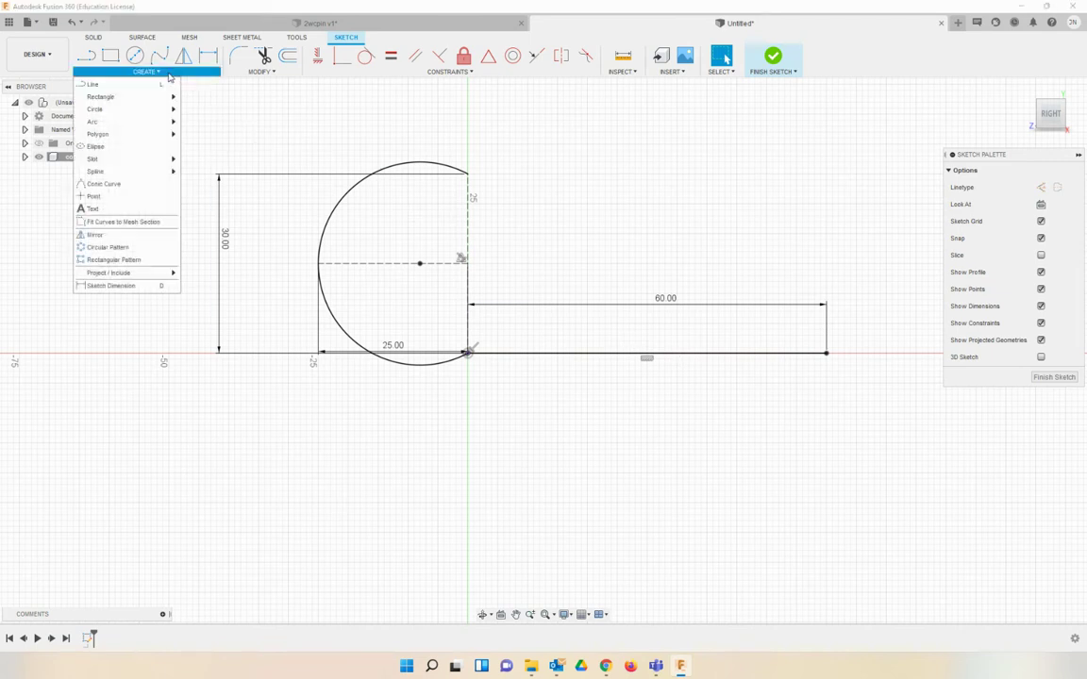
mouse_move(137, 173)
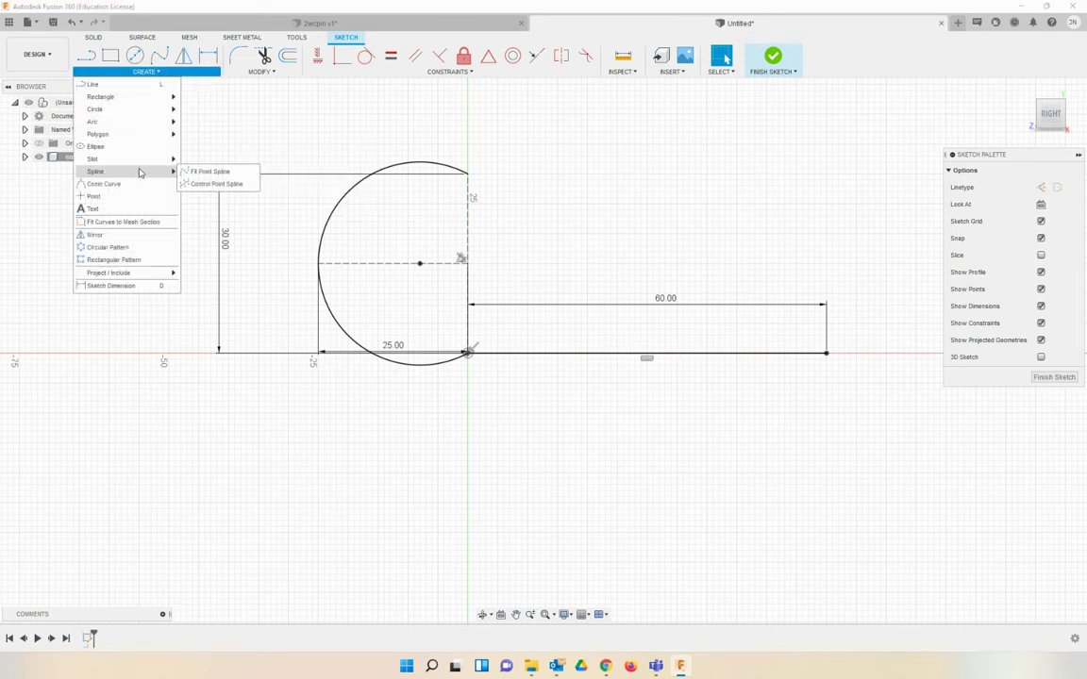
left_click(201, 171)
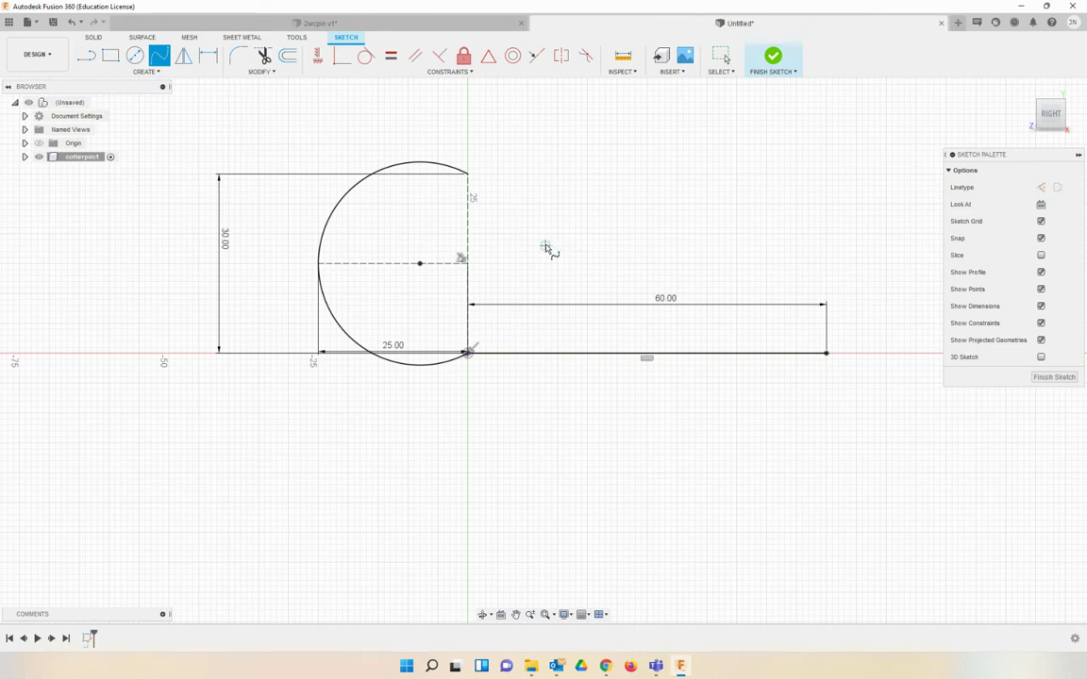
left_click(469, 175)
left_click(490, 192)
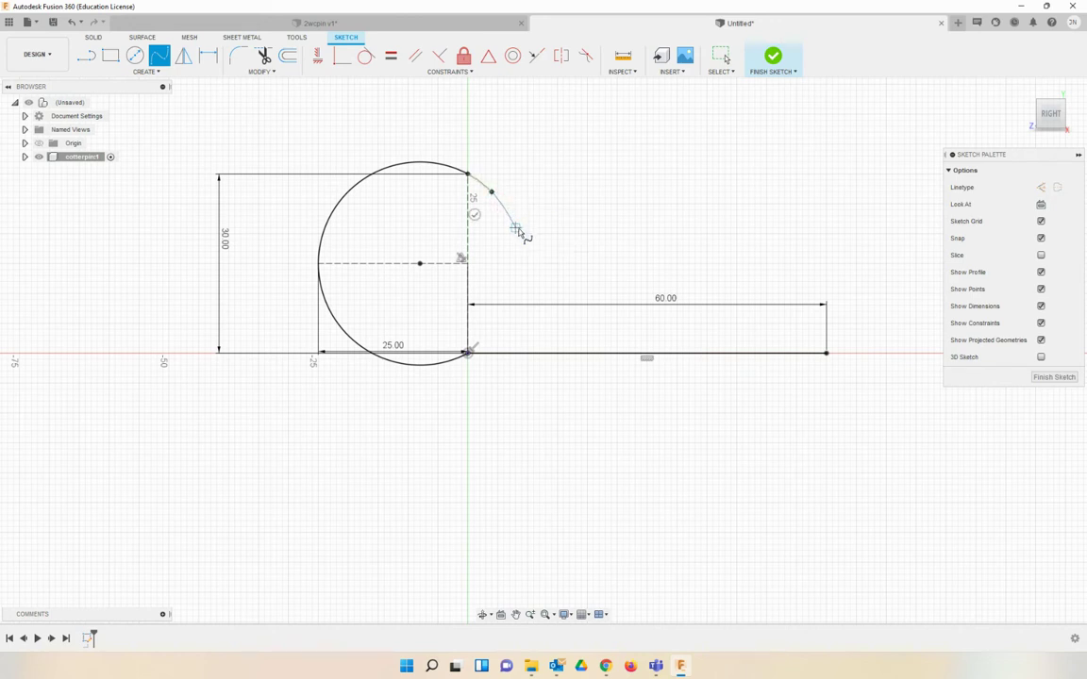
left_click(516, 233)
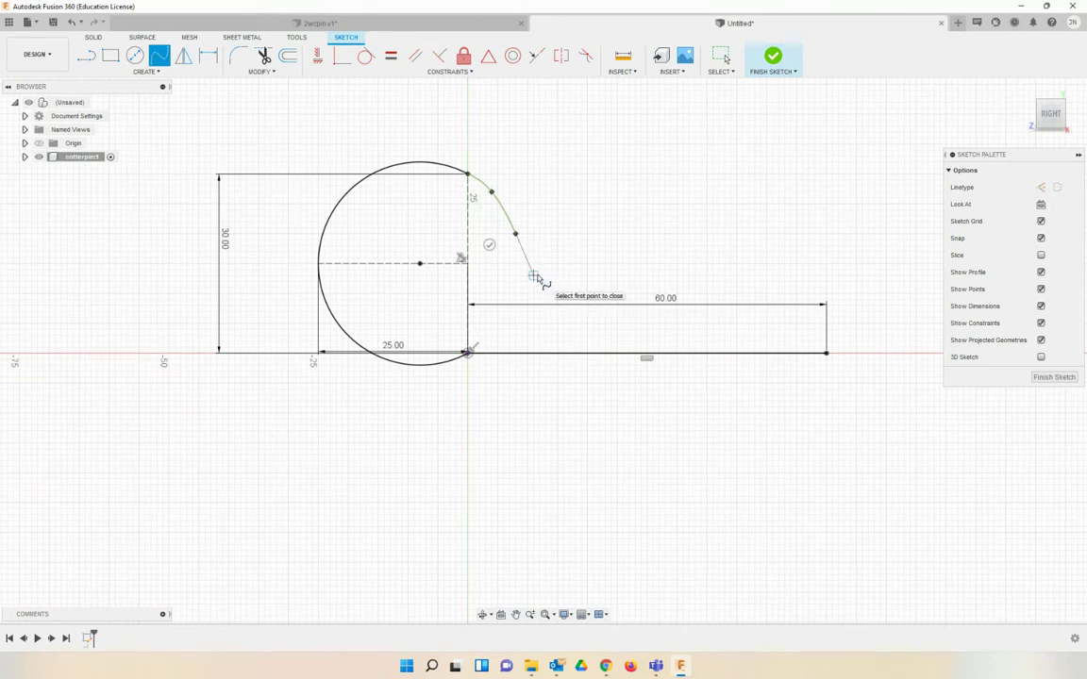
left_click(534, 276)
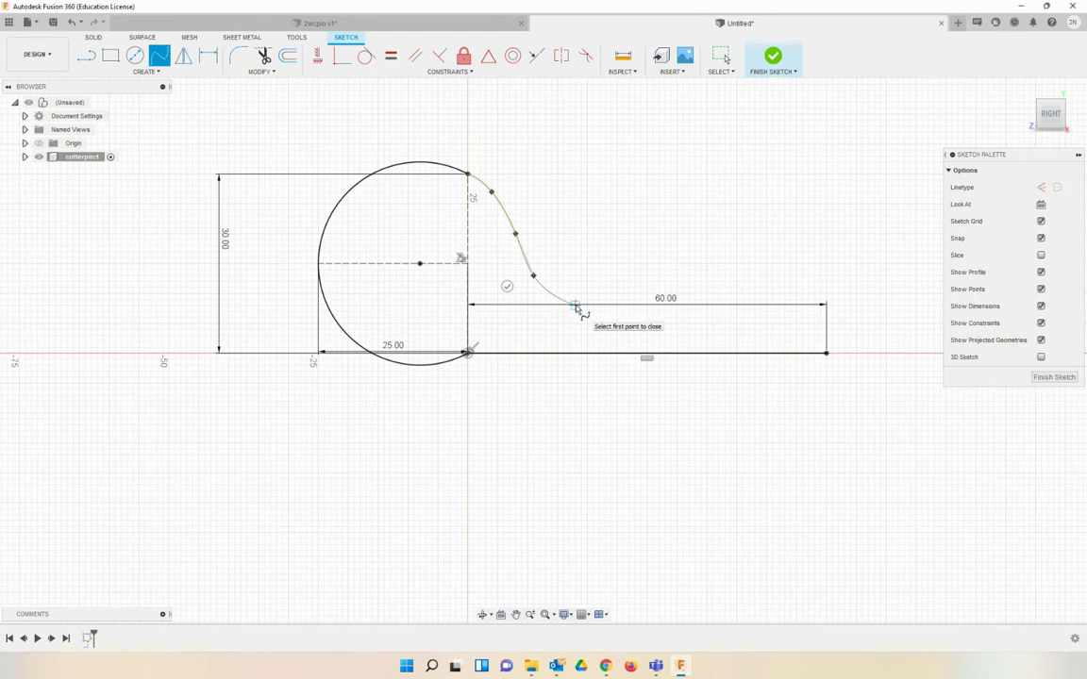
left_click(575, 306)
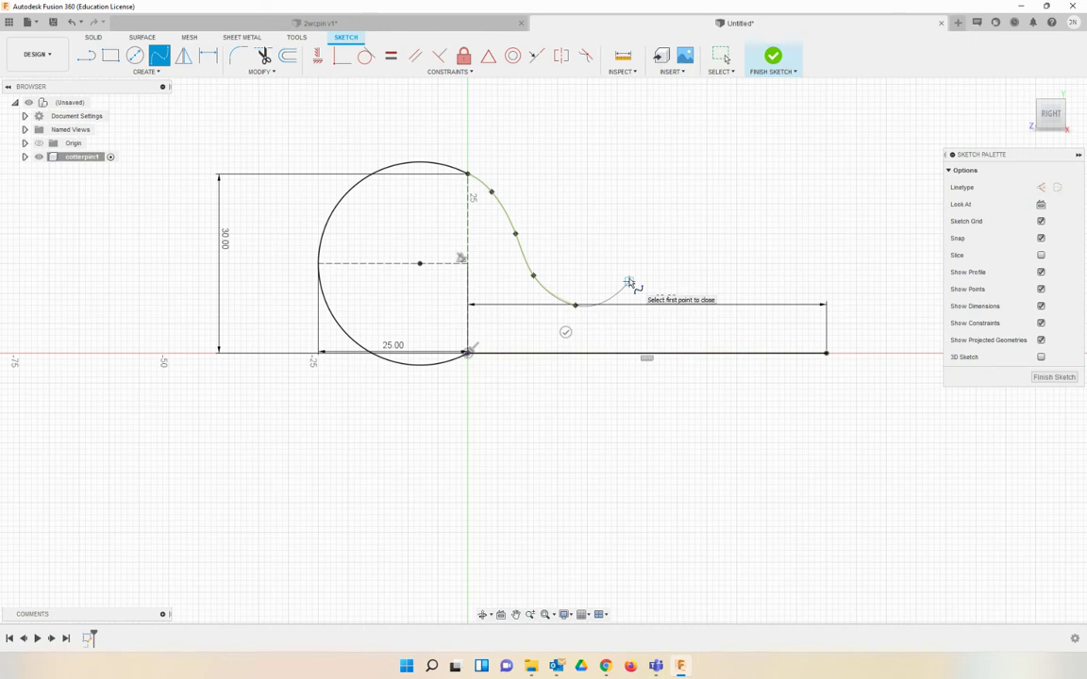
Continue the spline over a crest and second dip, ending above the 60 mm leg's end.
left_click(629, 280)
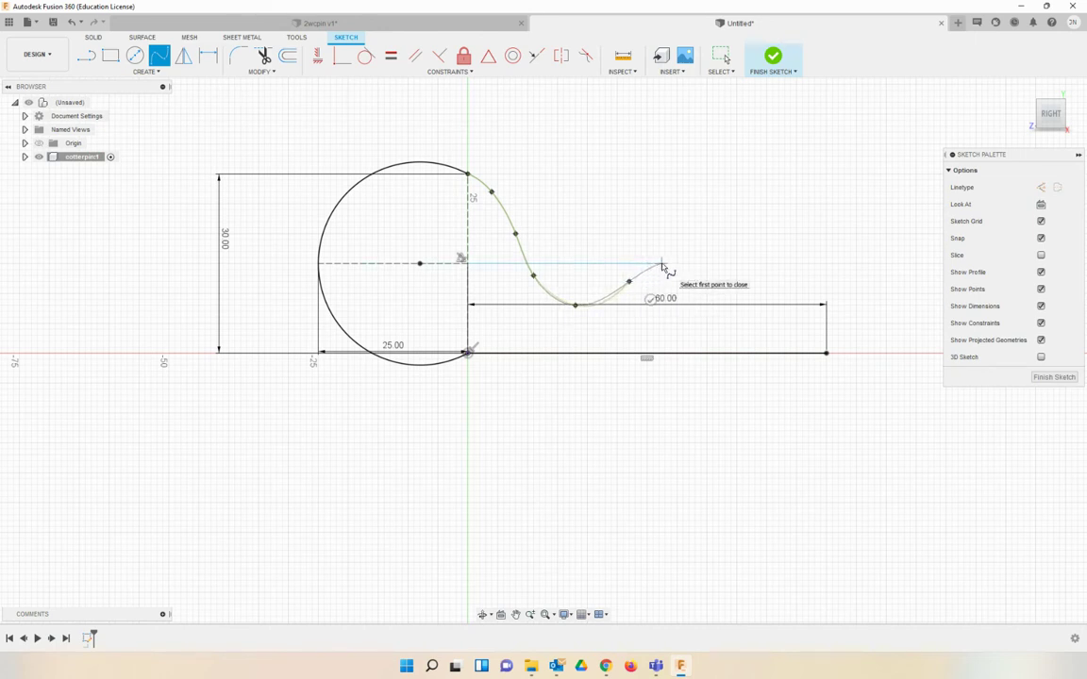
left_click(661, 264)
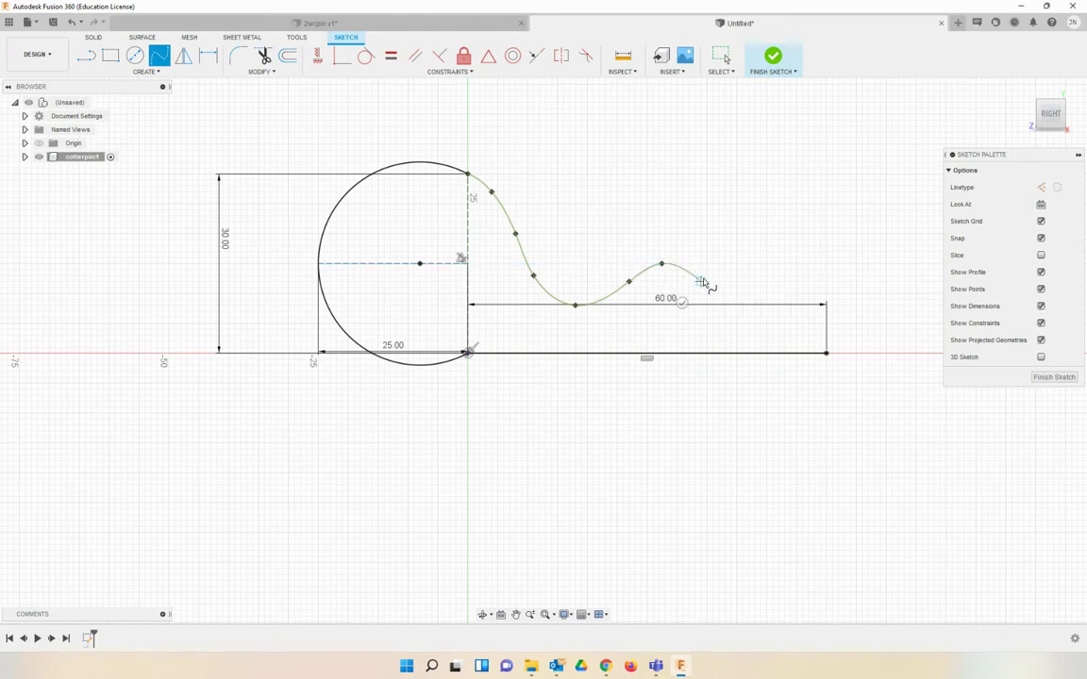
left_click(701, 281)
left_click(738, 305)
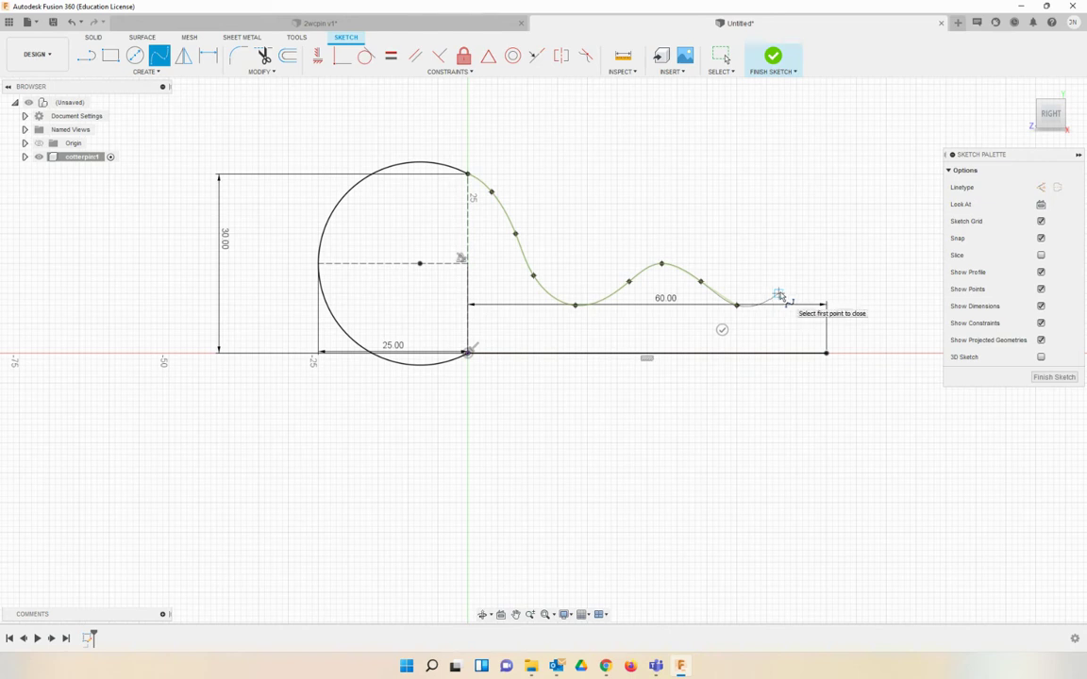
left_click(778, 294)
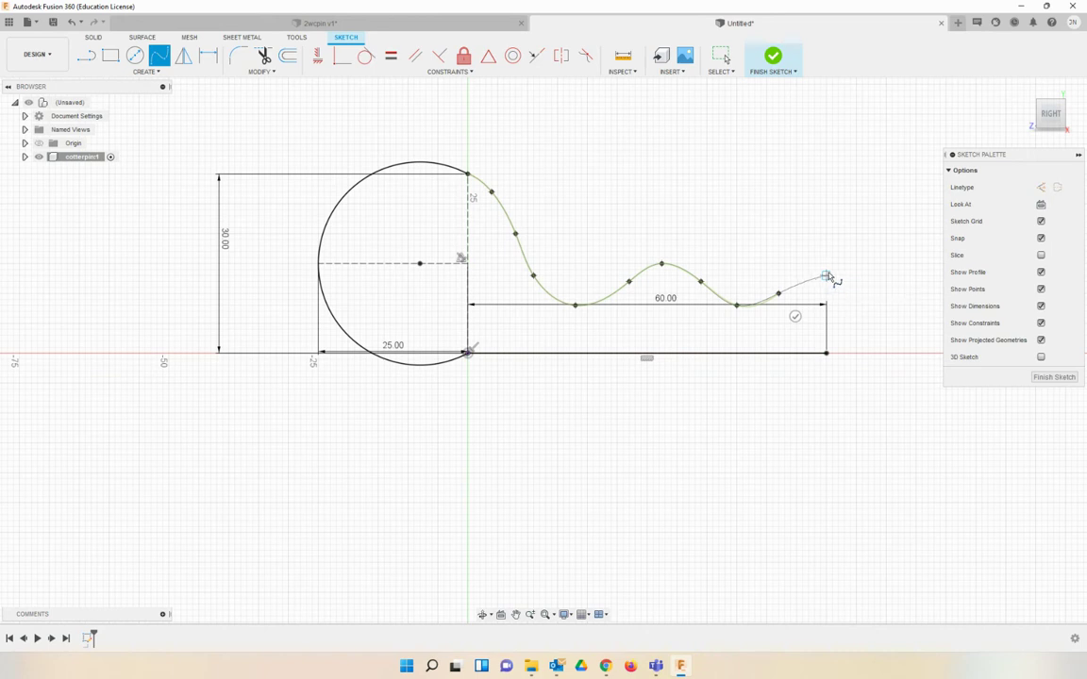
left_click(826, 276)
left_click(828, 278)
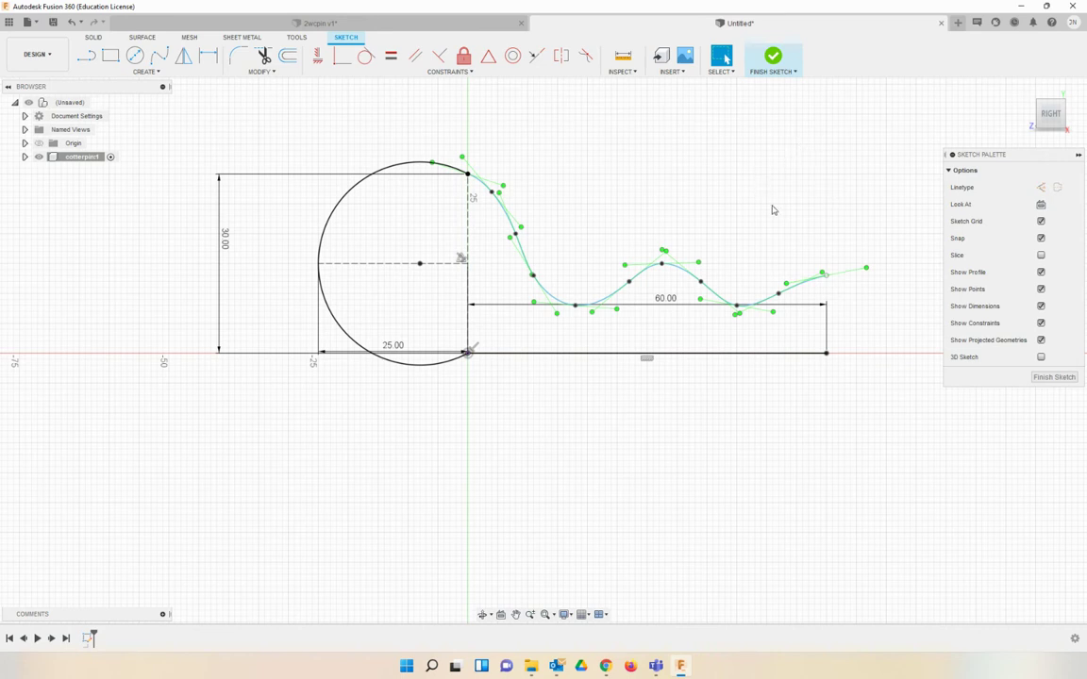
Shift the spline's crest point right and adjust the second dip point's height.
left_click(632, 284)
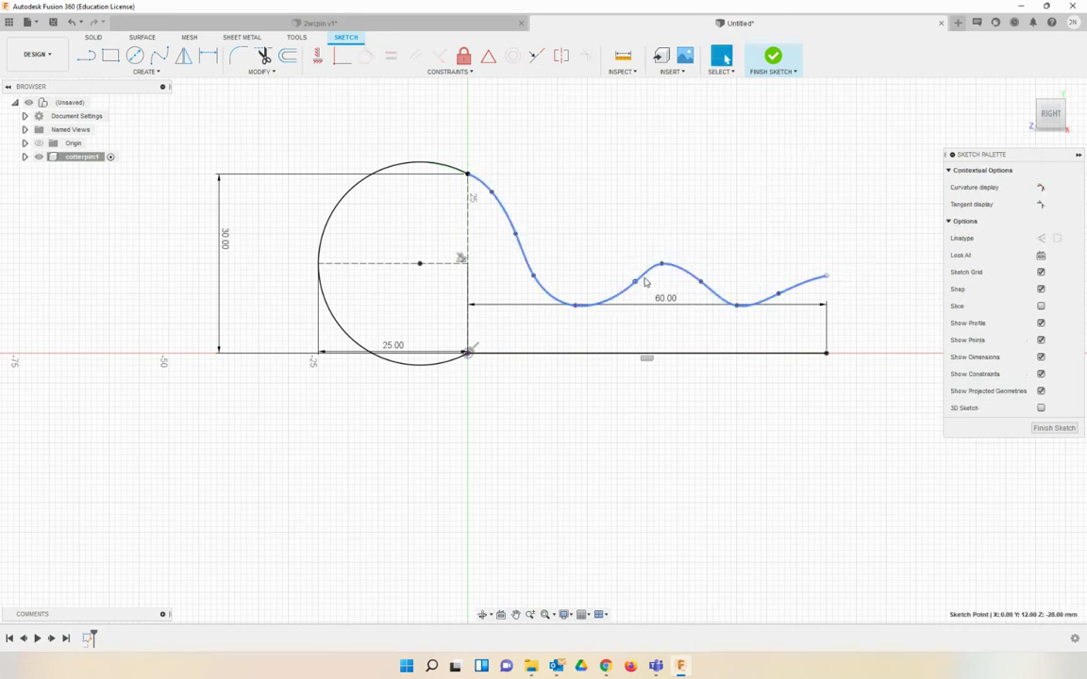
left_click(702, 283)
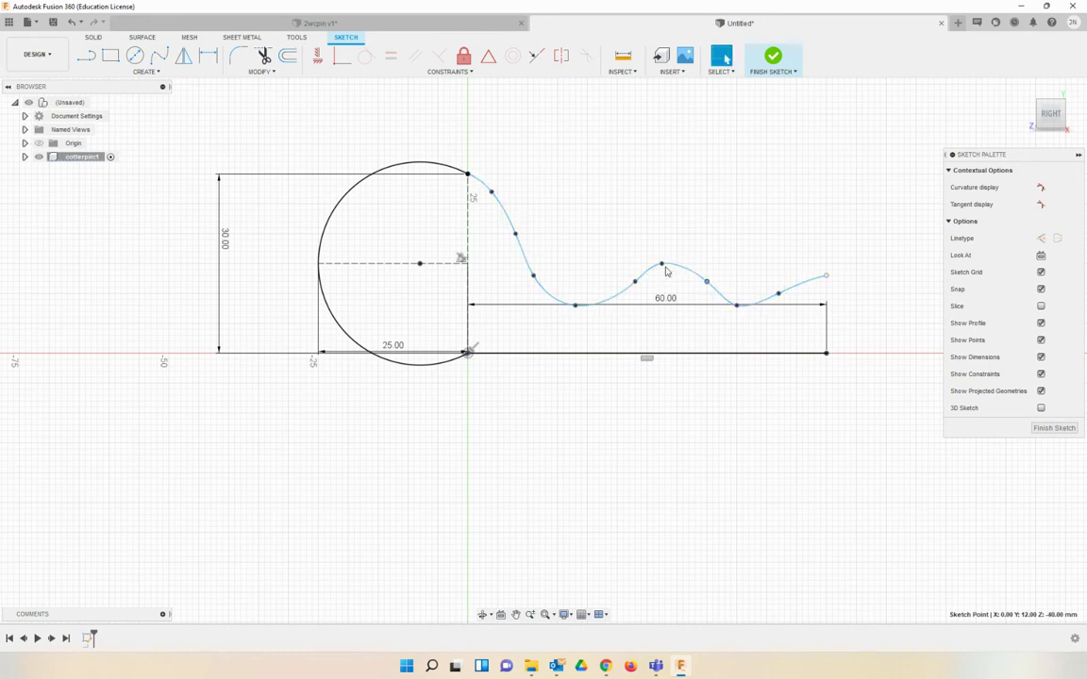
left_click_drag(663, 270, 677, 266)
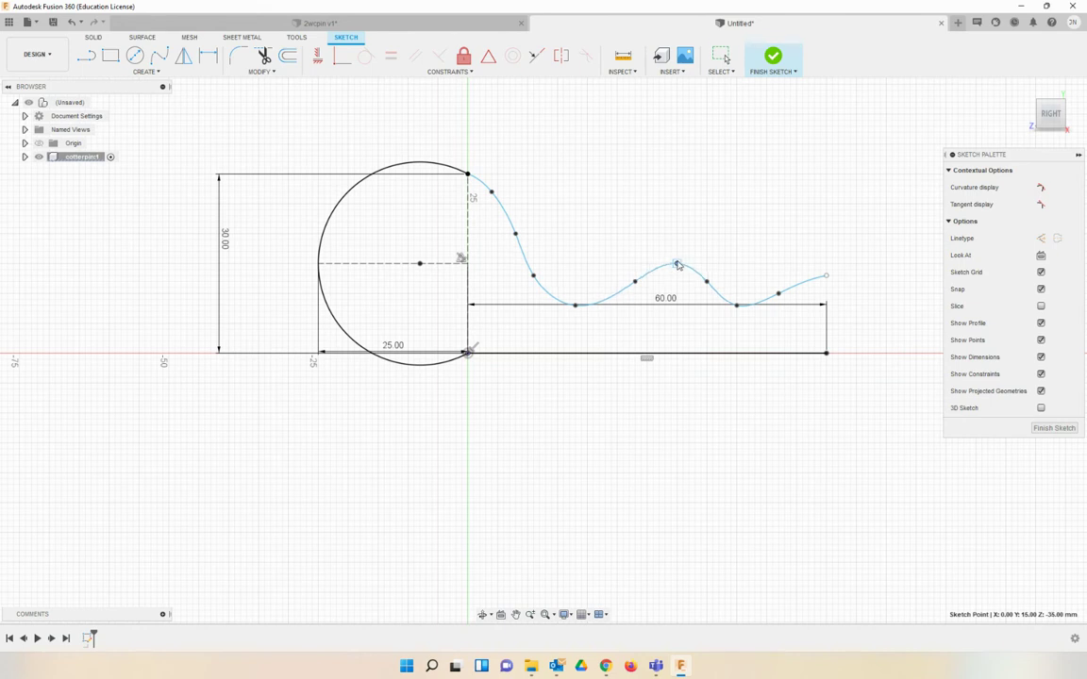
left_click(737, 307)
left_click_drag(736, 306, 738, 300)
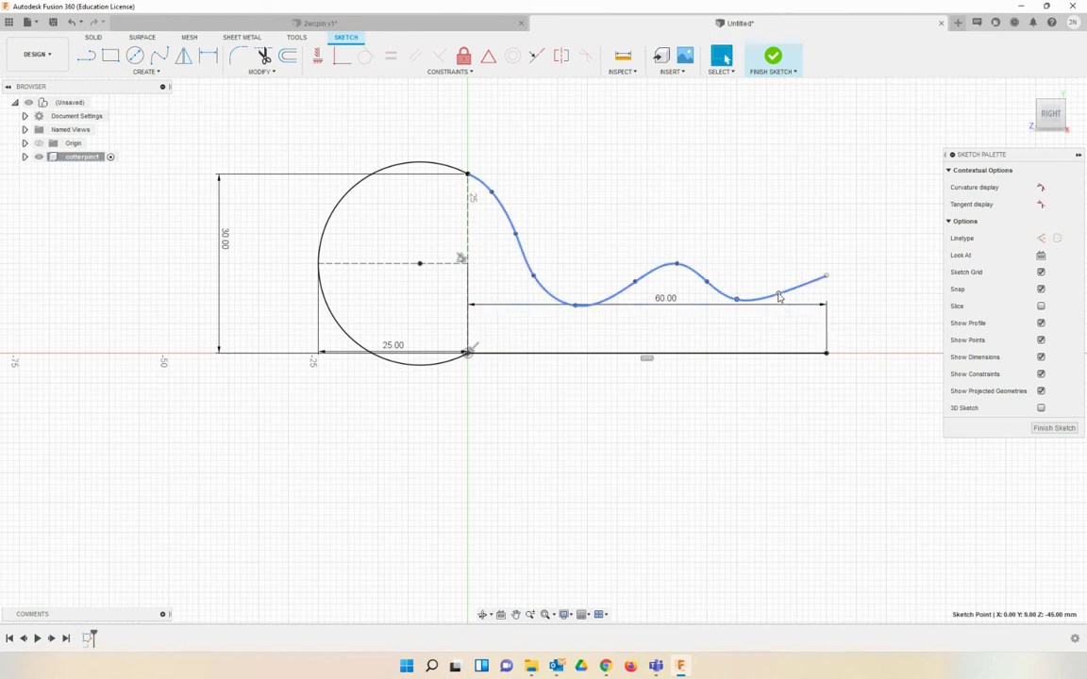
left_click(778, 298)
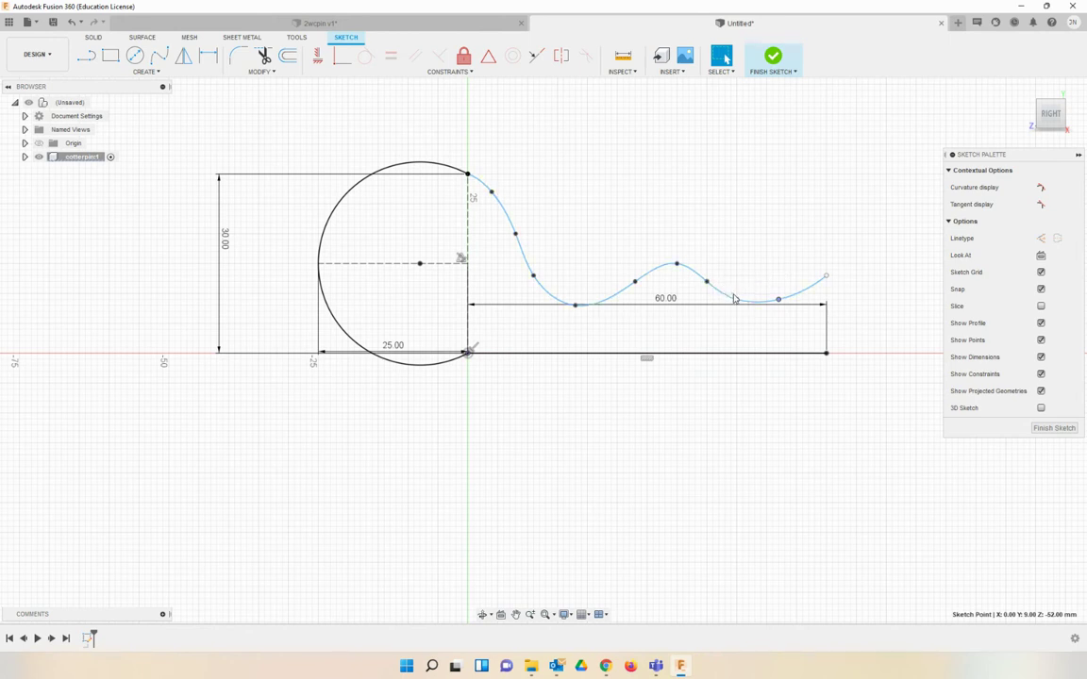
left_click_drag(779, 301, 743, 301)
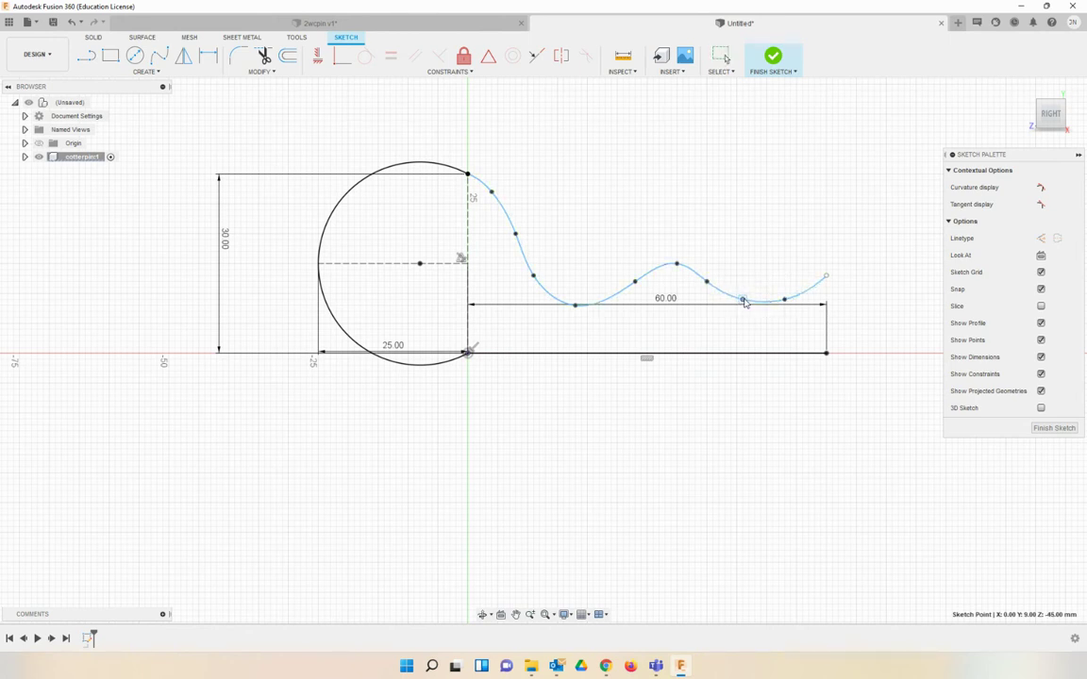
left_click_drag(744, 303, 745, 302)
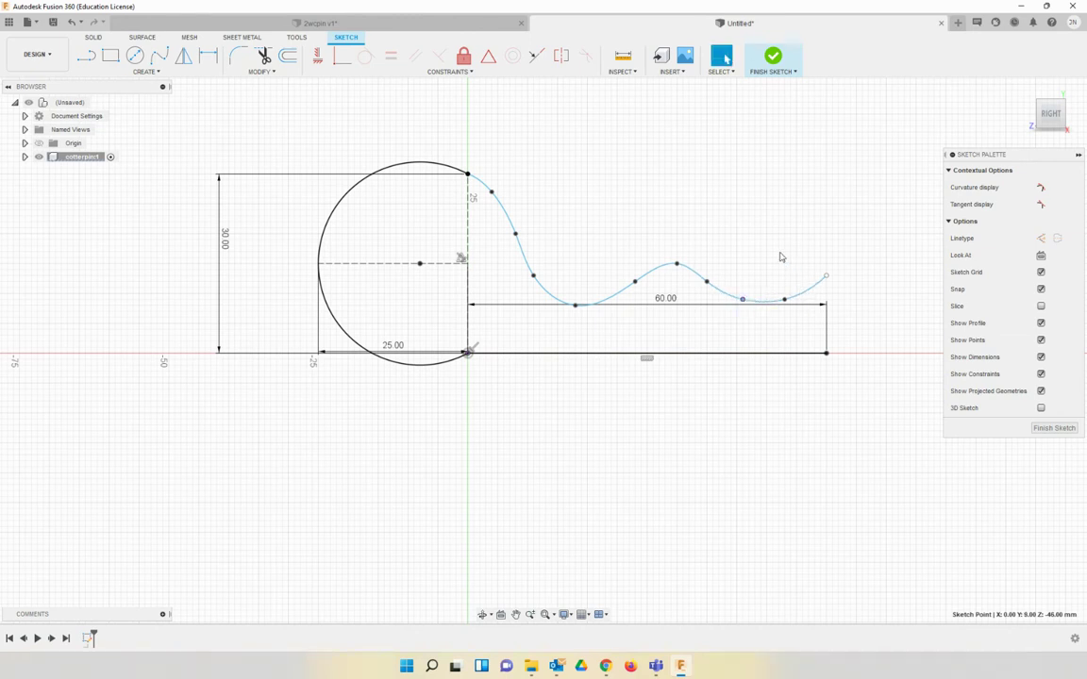
Fine-tune the crest point and tilt the tangent handle after the crest.
left_click(693, 236)
left_click(677, 267)
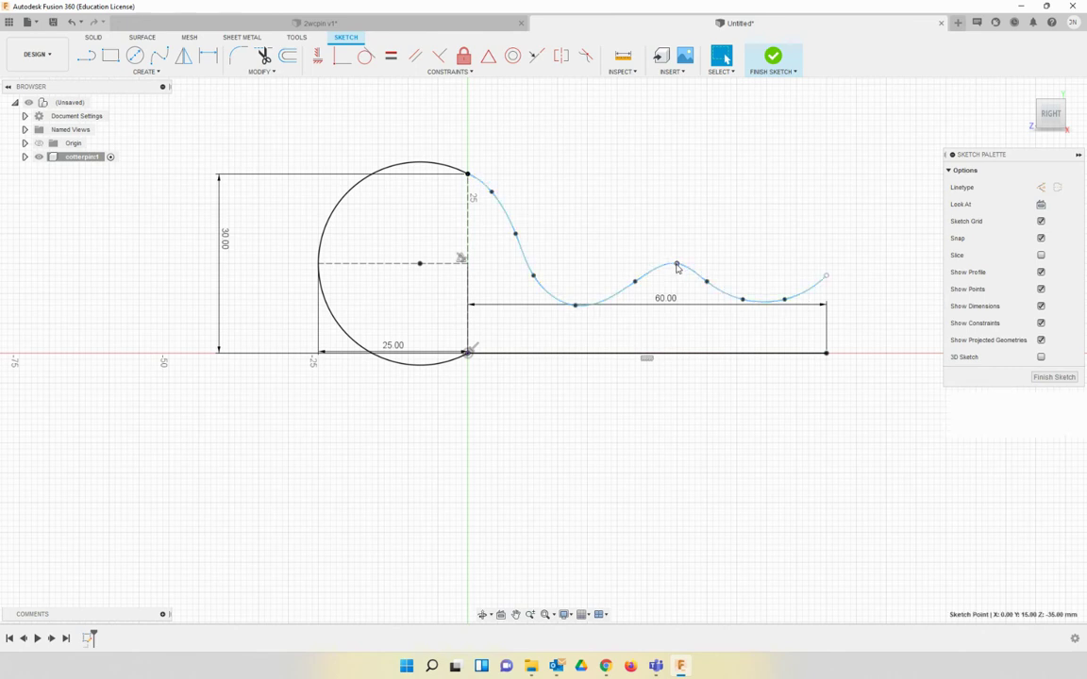
left_click(676, 267)
left_click_drag(675, 268, 677, 269)
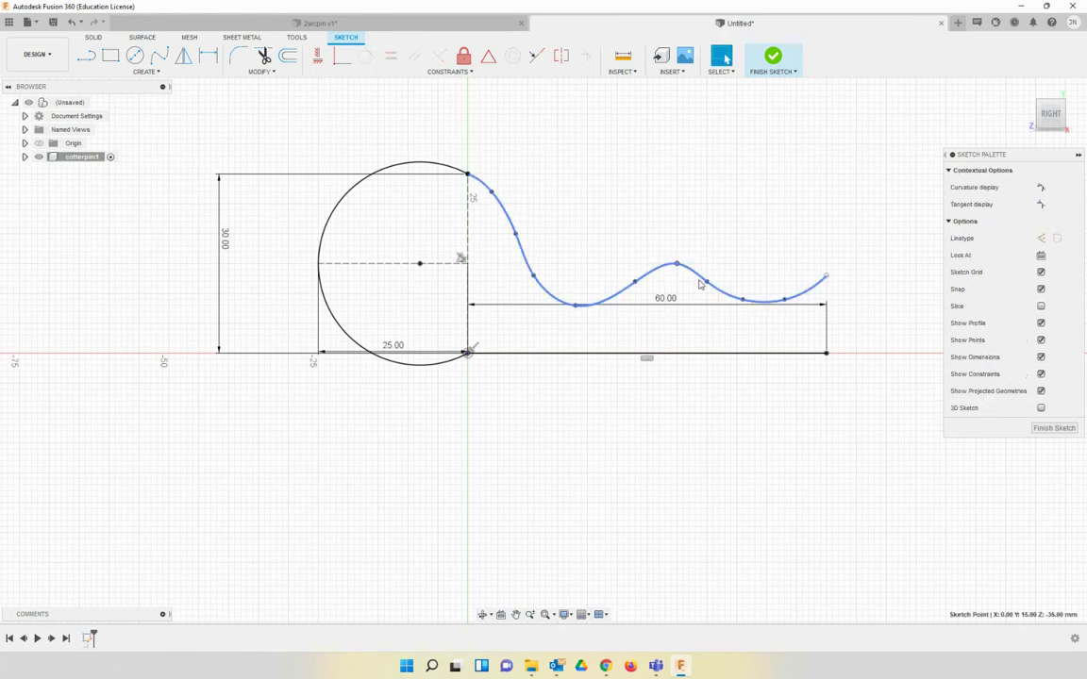
left_click(707, 281)
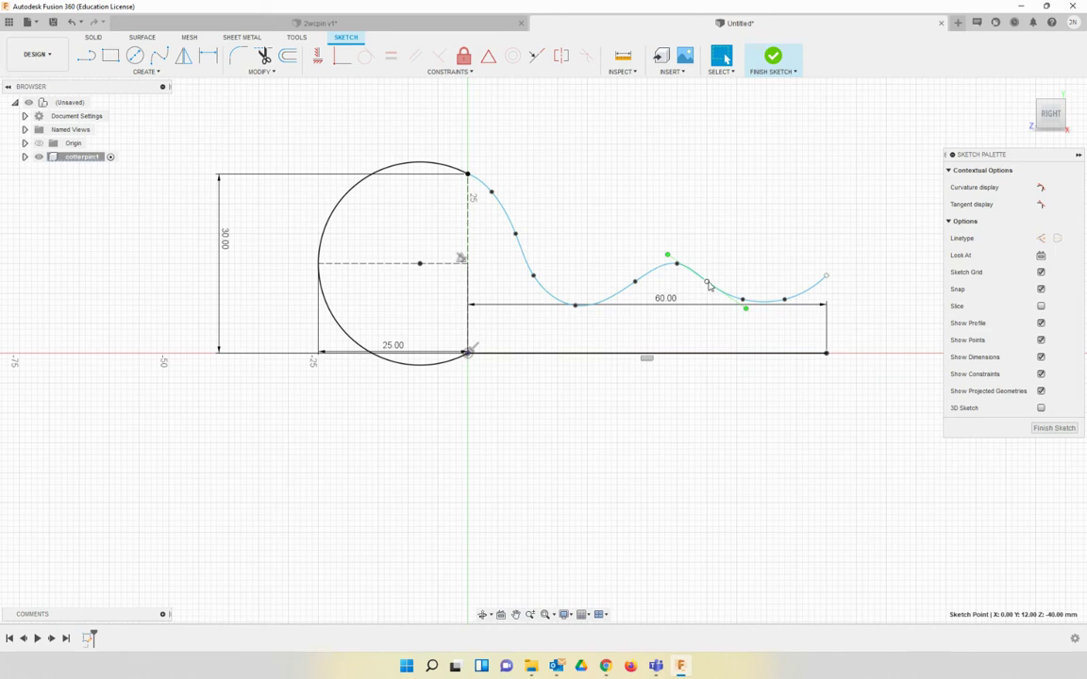
left_click(746, 310)
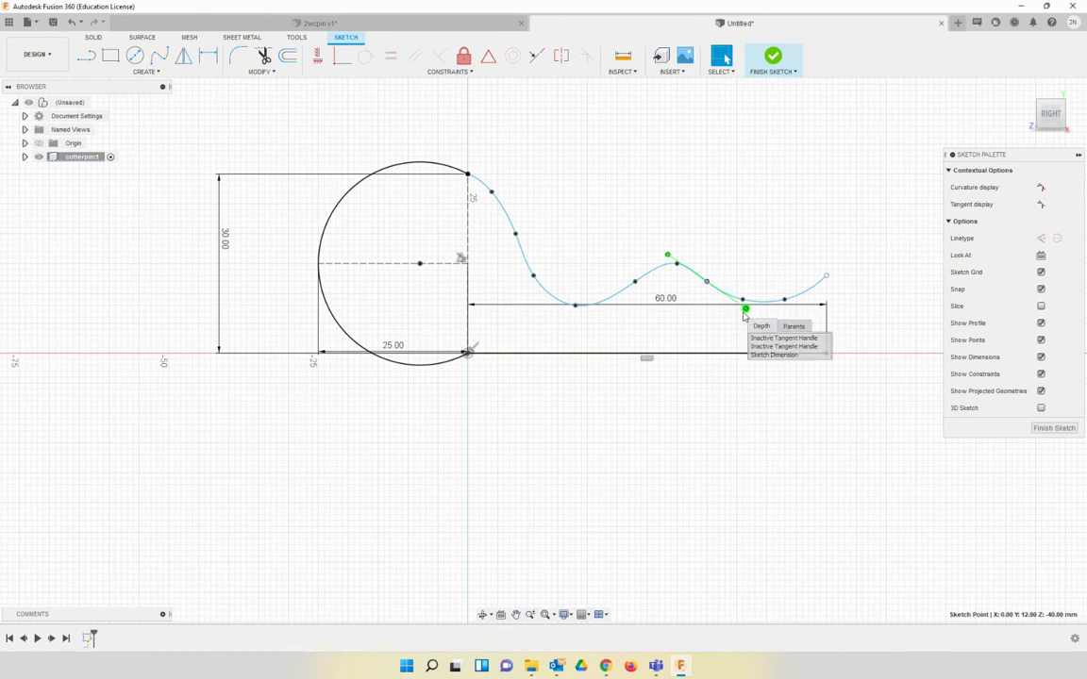
key("Escape")
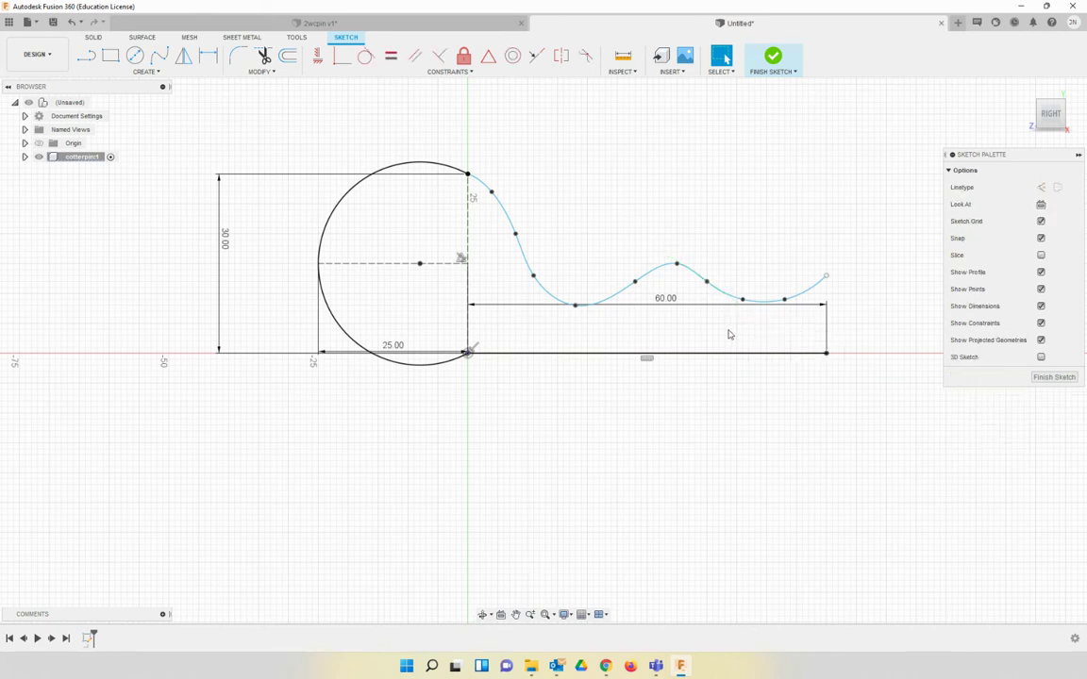
left_click(635, 275)
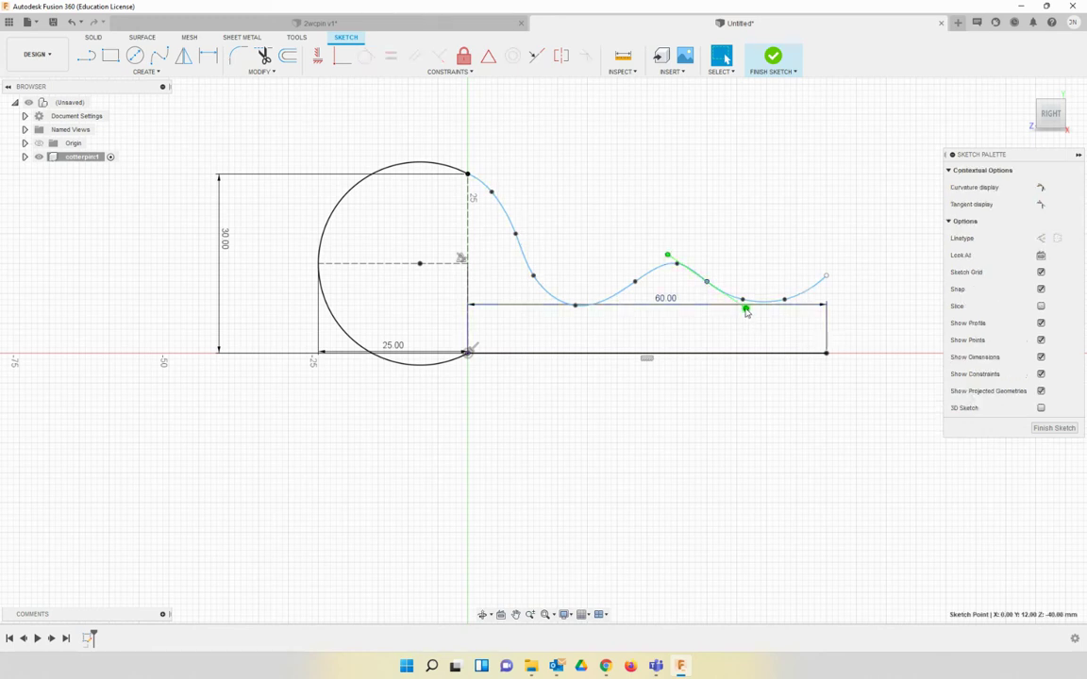
left_click(746, 311)
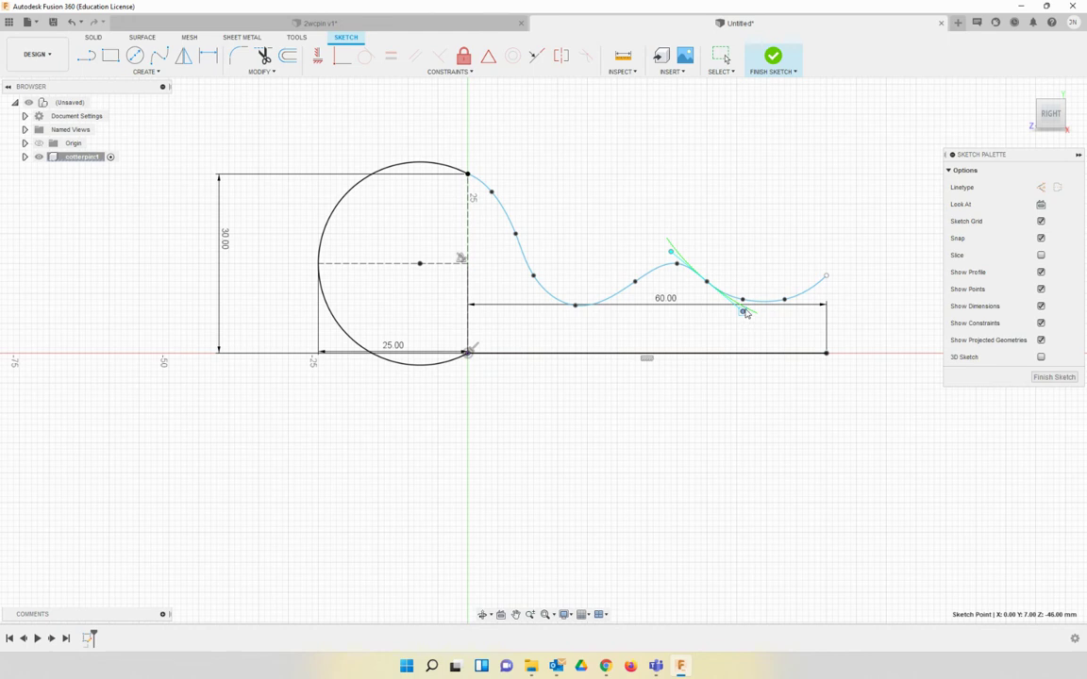
left_click_drag(745, 312, 744, 311)
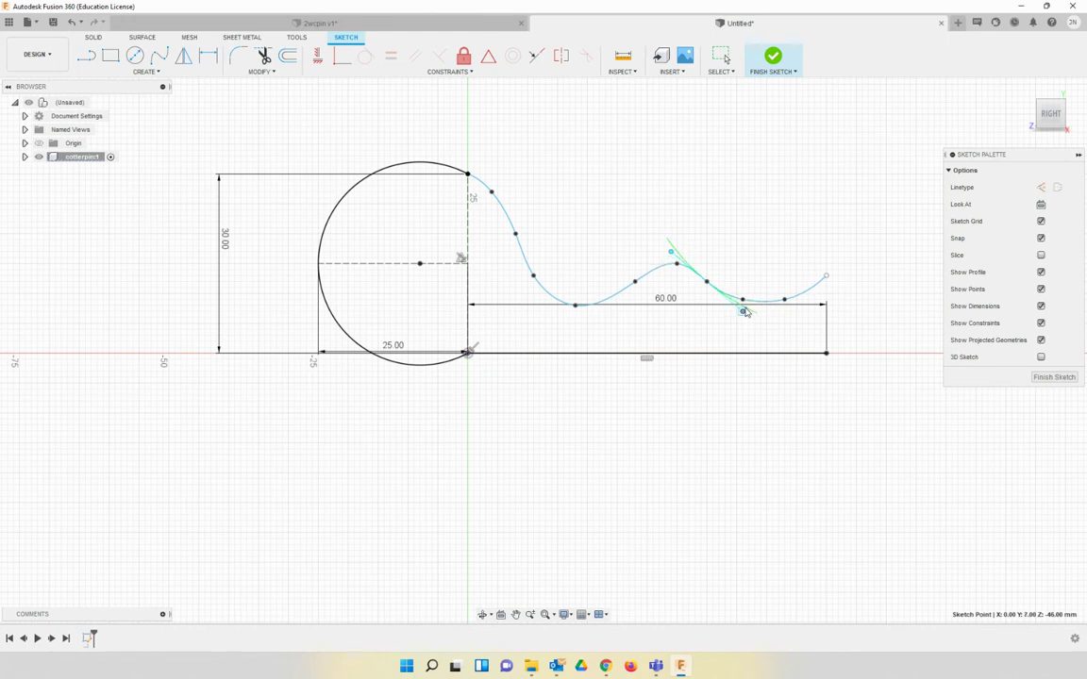
left_click(619, 242)
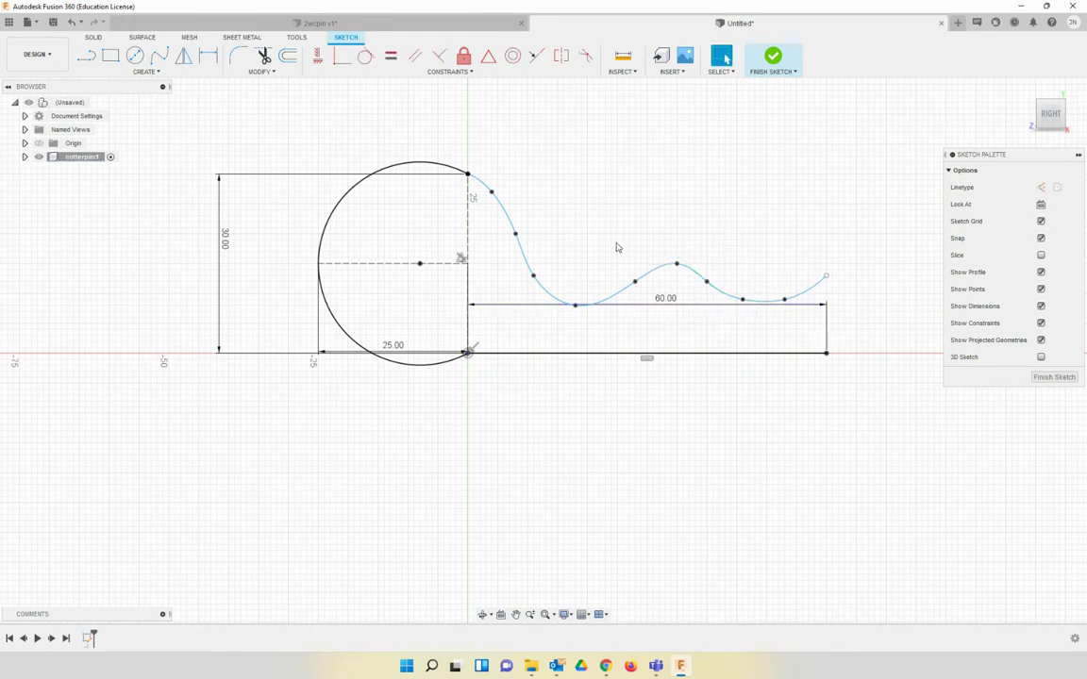
Move the first-dip fit point slightly left to reshape the wave.
left_click(675, 266)
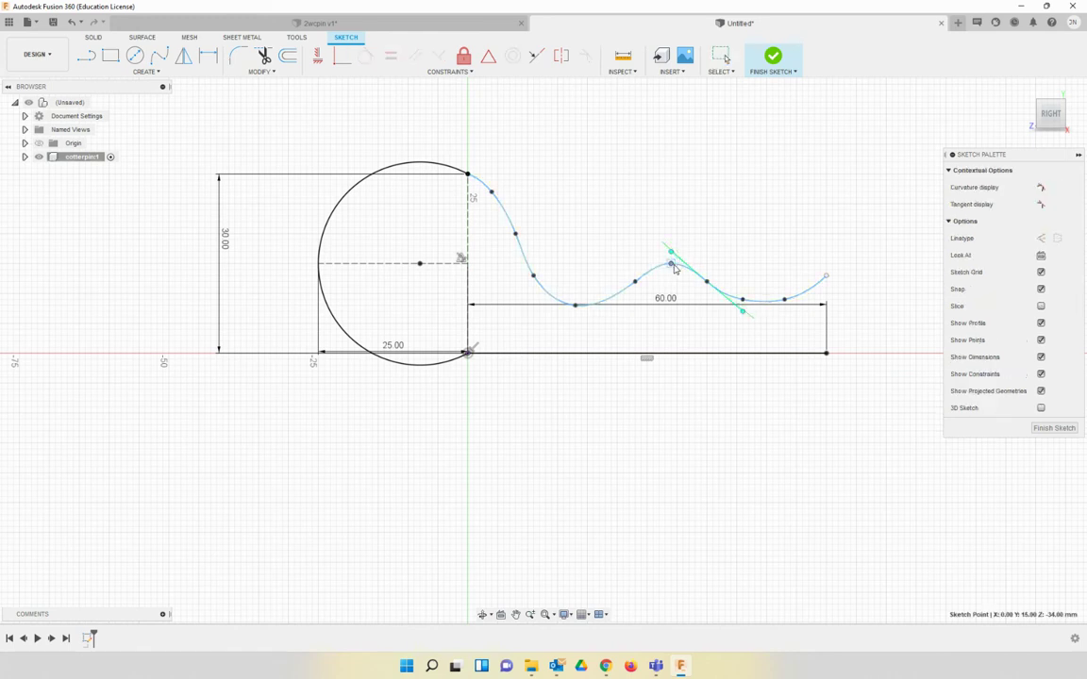
left_click(716, 239)
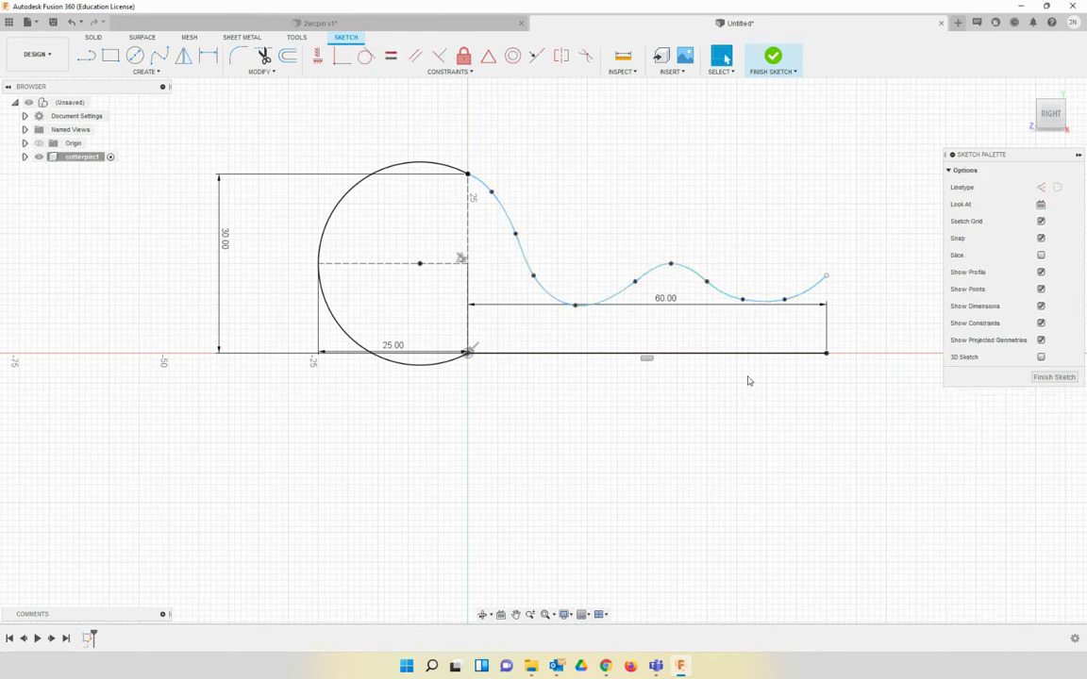
left_click(576, 308)
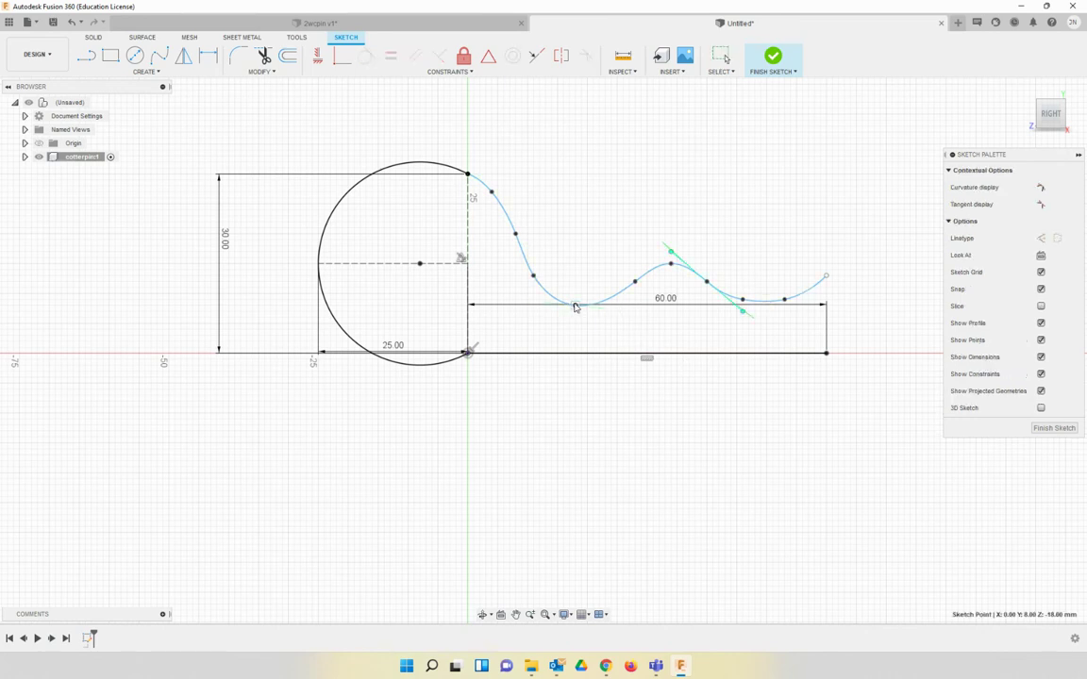
left_click_drag(575, 306, 568, 306)
left_click(548, 370)
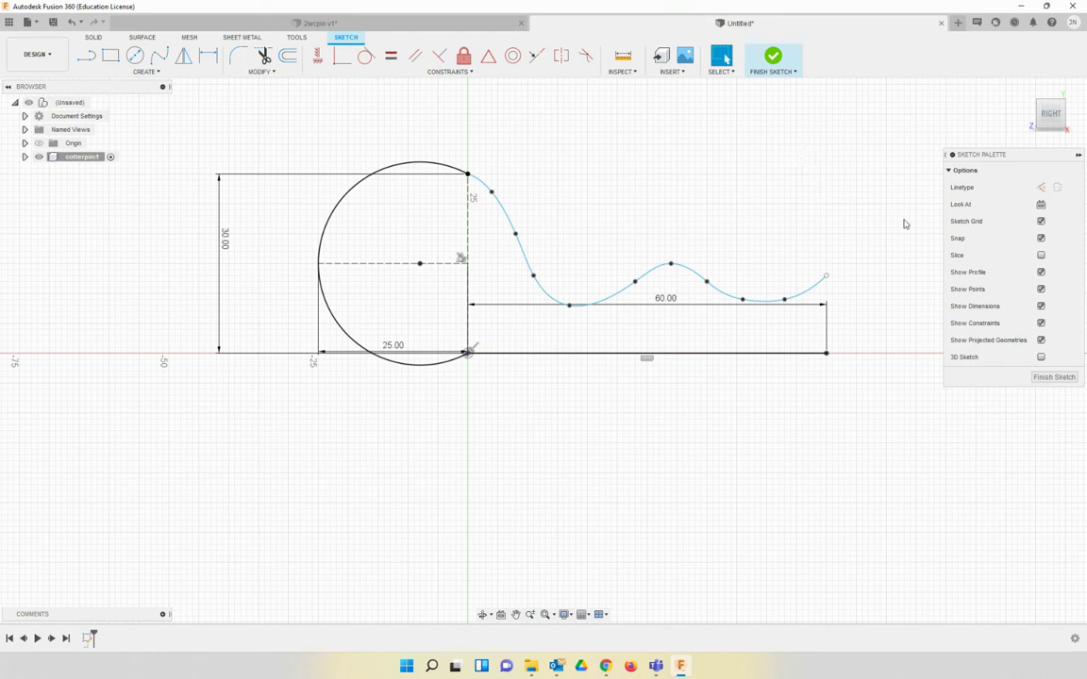
Finish the path sketch and start a new sketch on the front origin plane.
left_click(1053, 378)
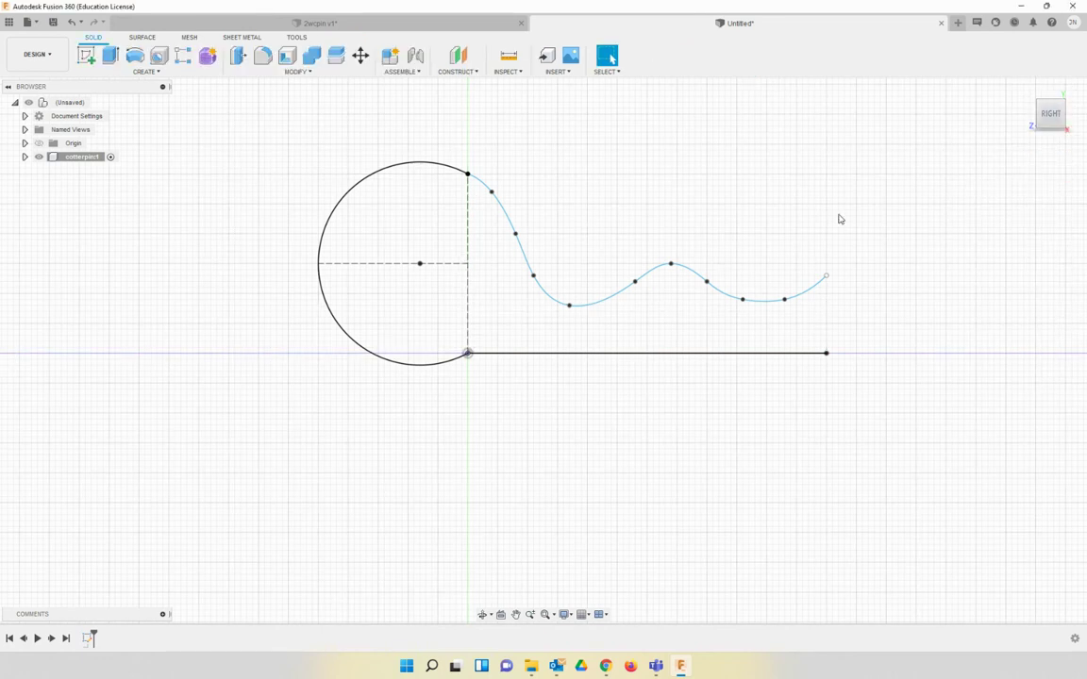
left_click(1025, 90)
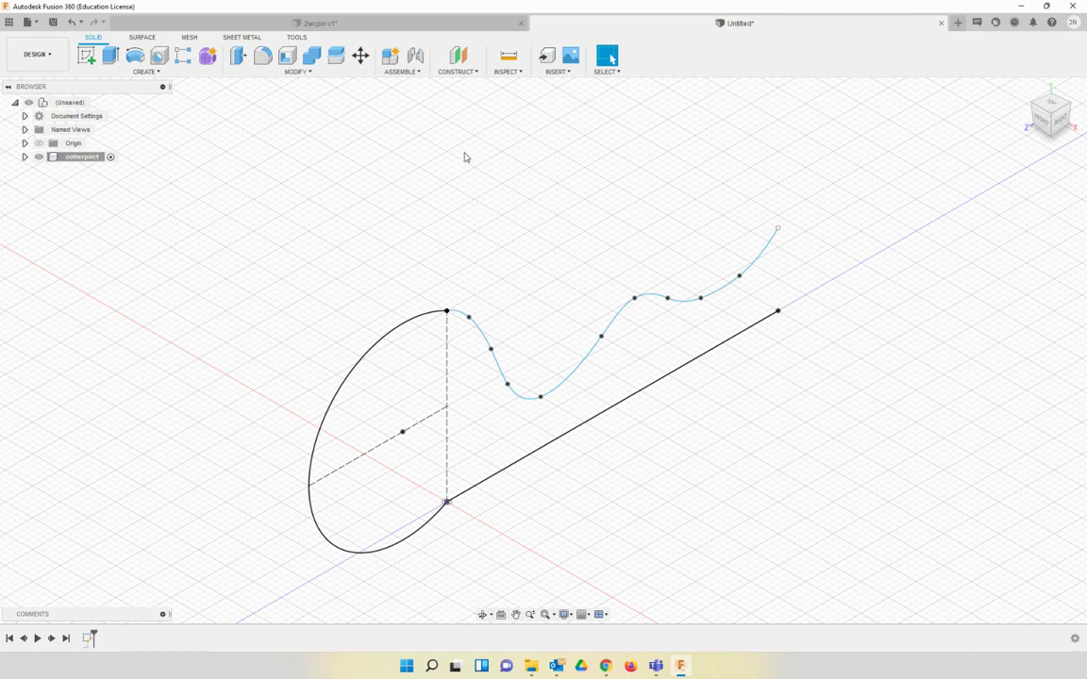
left_click(86, 57)
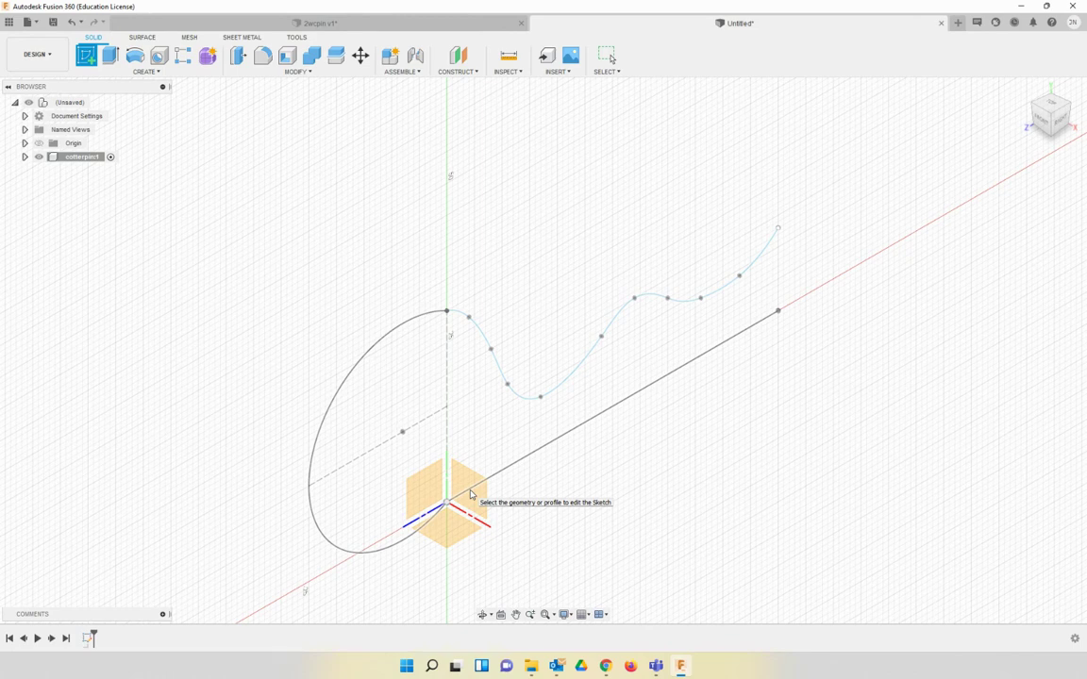
left_click(470, 494)
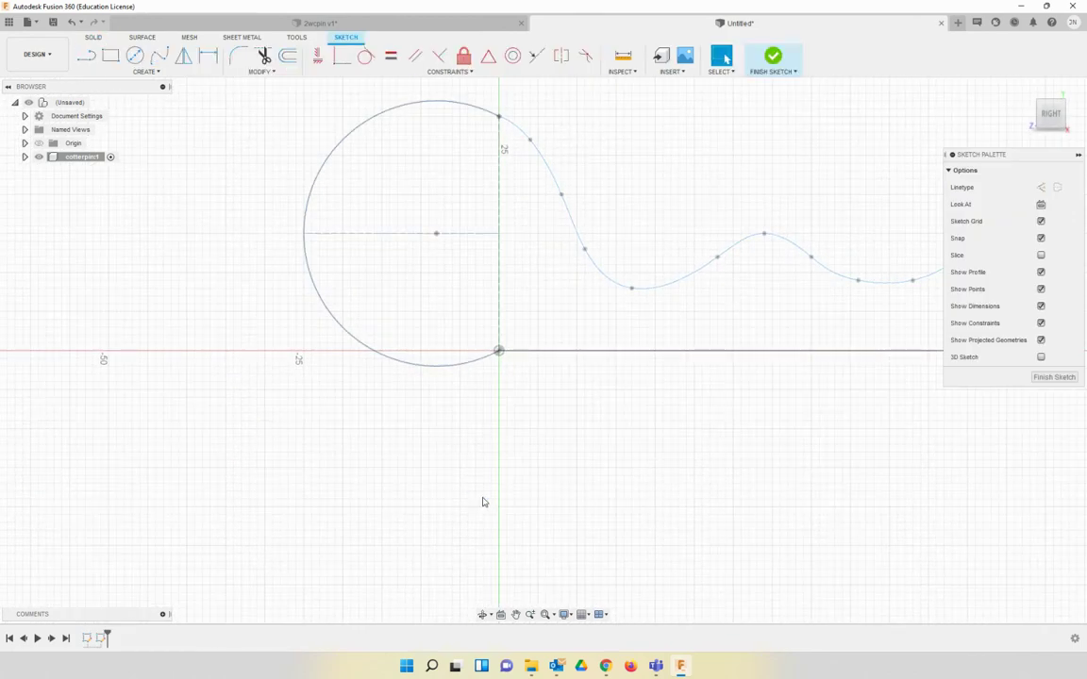
left_click(70, 21)
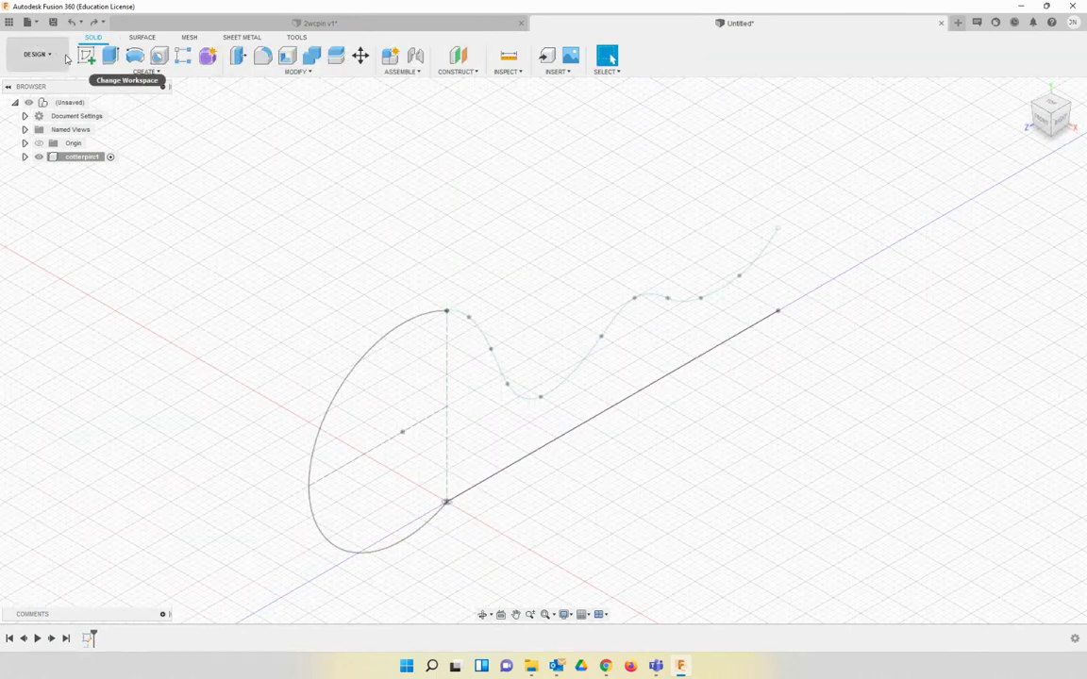
left_click(86, 54)
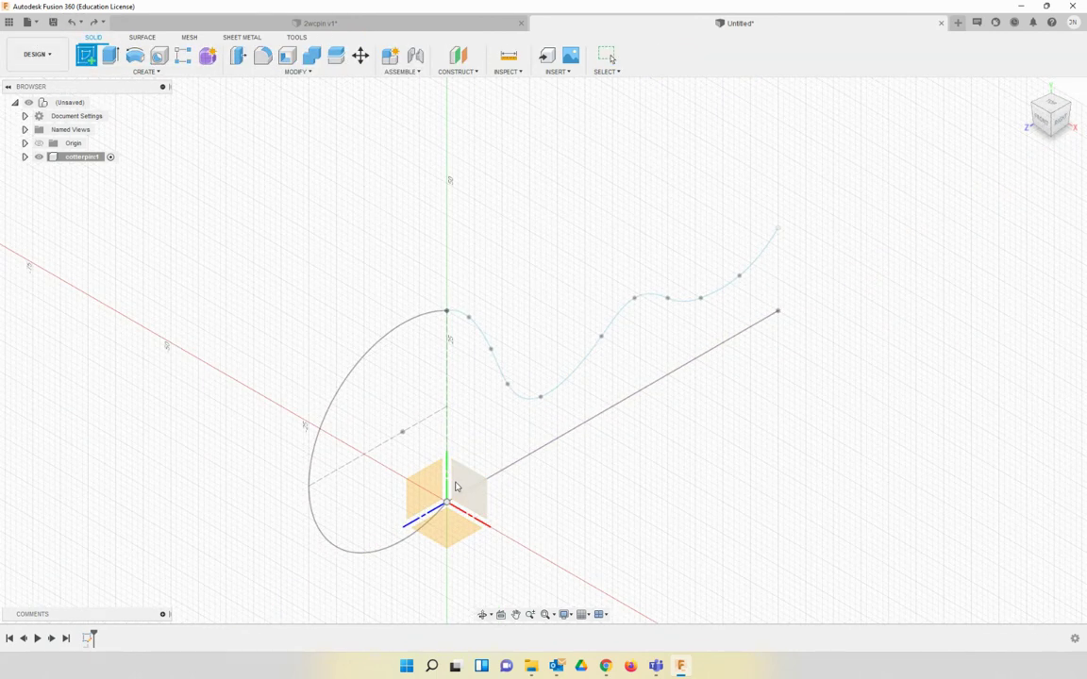
left_click(460, 482)
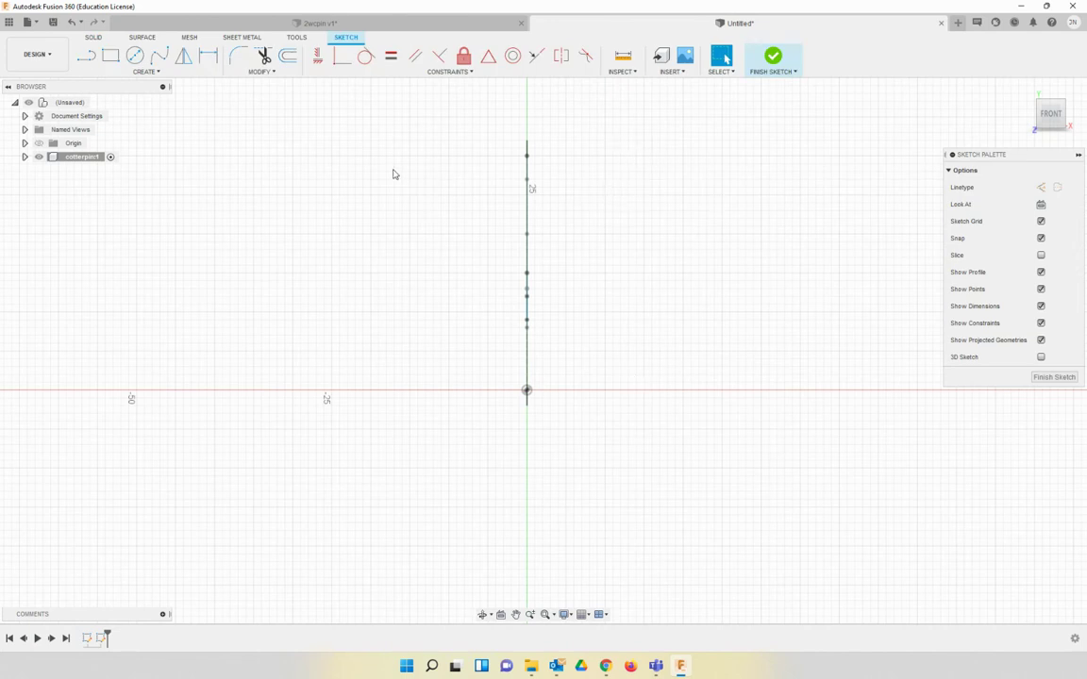
Centre a 4.5 mm diameter profile circle on the origin and finish the sketch.
left_click(135, 56)
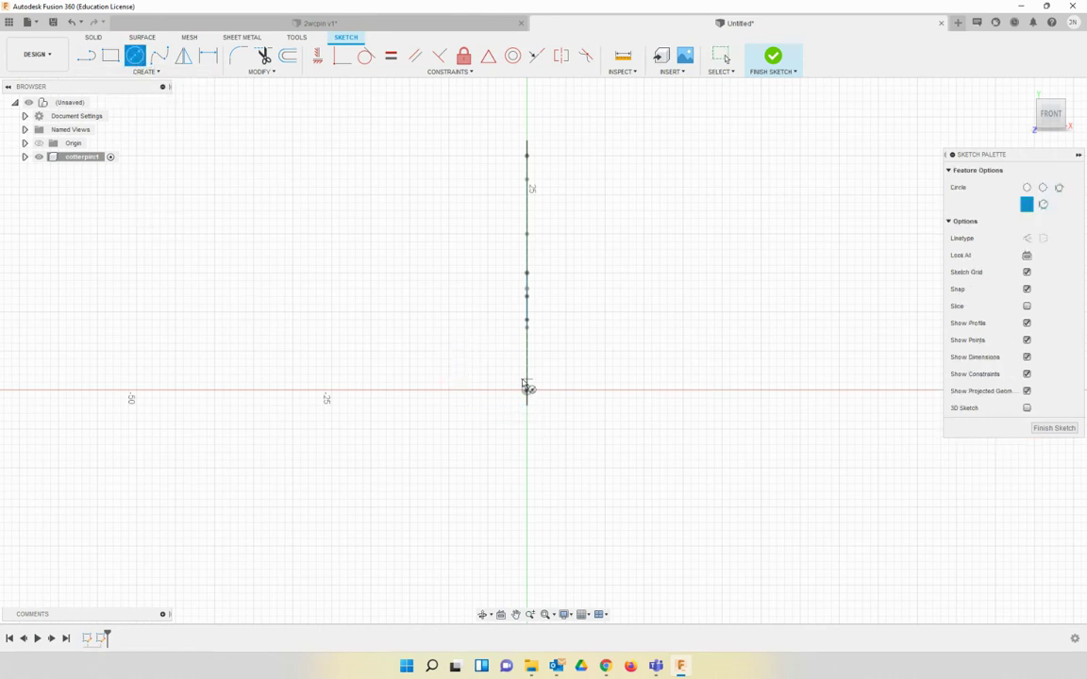
left_click(527, 391)
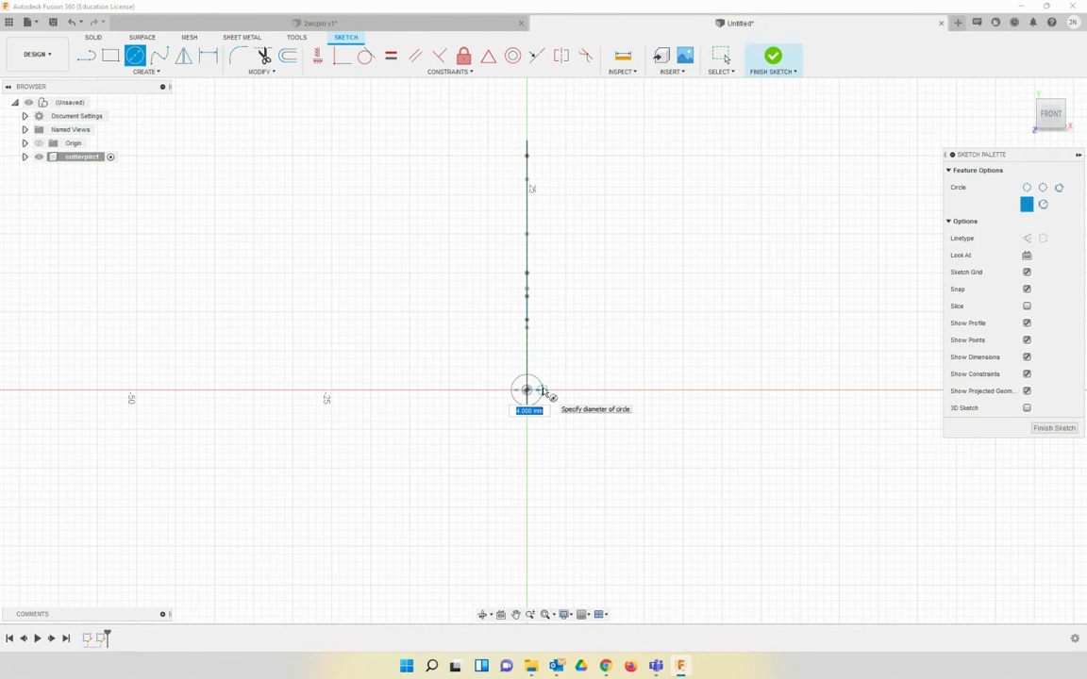
type("4.5")
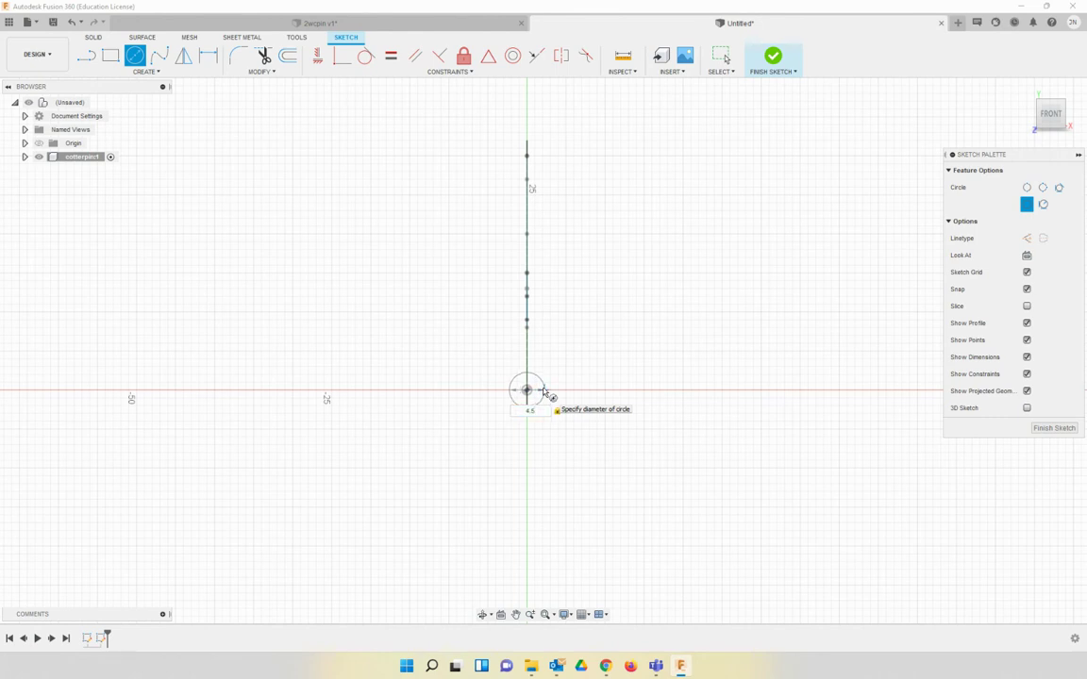
key("Return")
key("Escape")
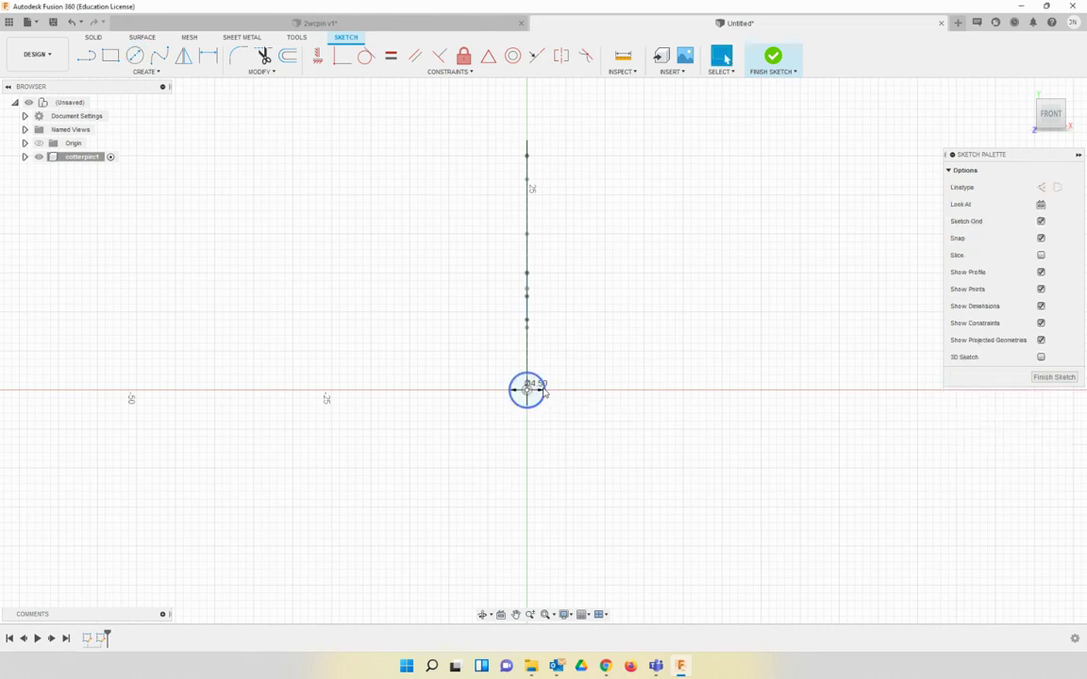
left_click(1047, 379)
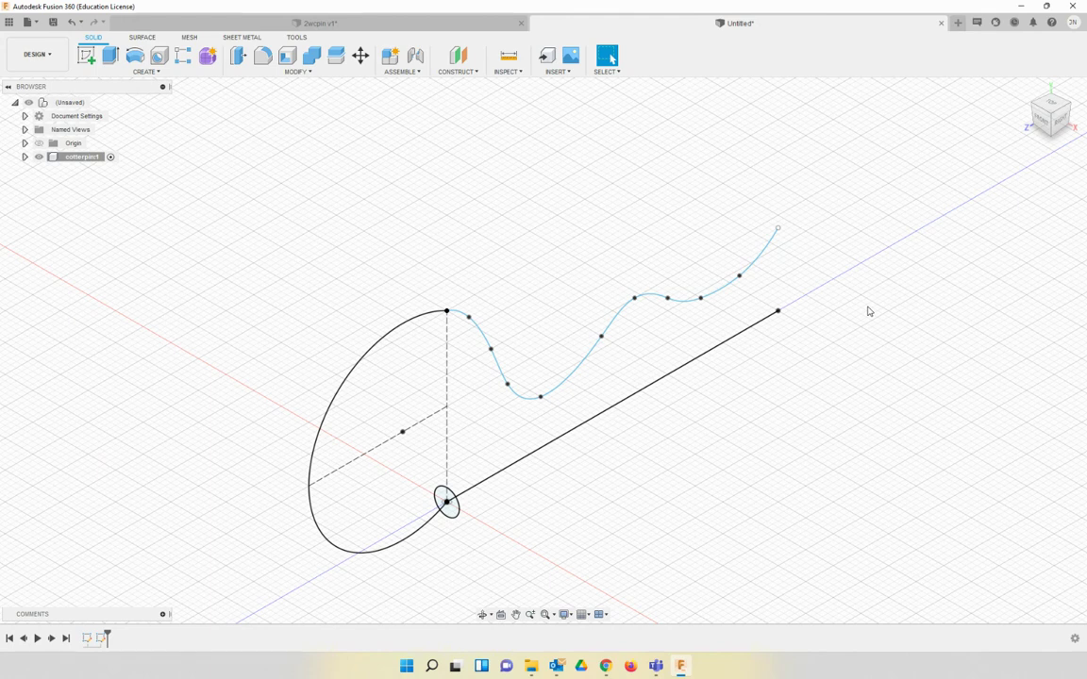
Sweep the small circle profile along the straight leg, circle loop and wavy spline path.
left_click(146, 72)
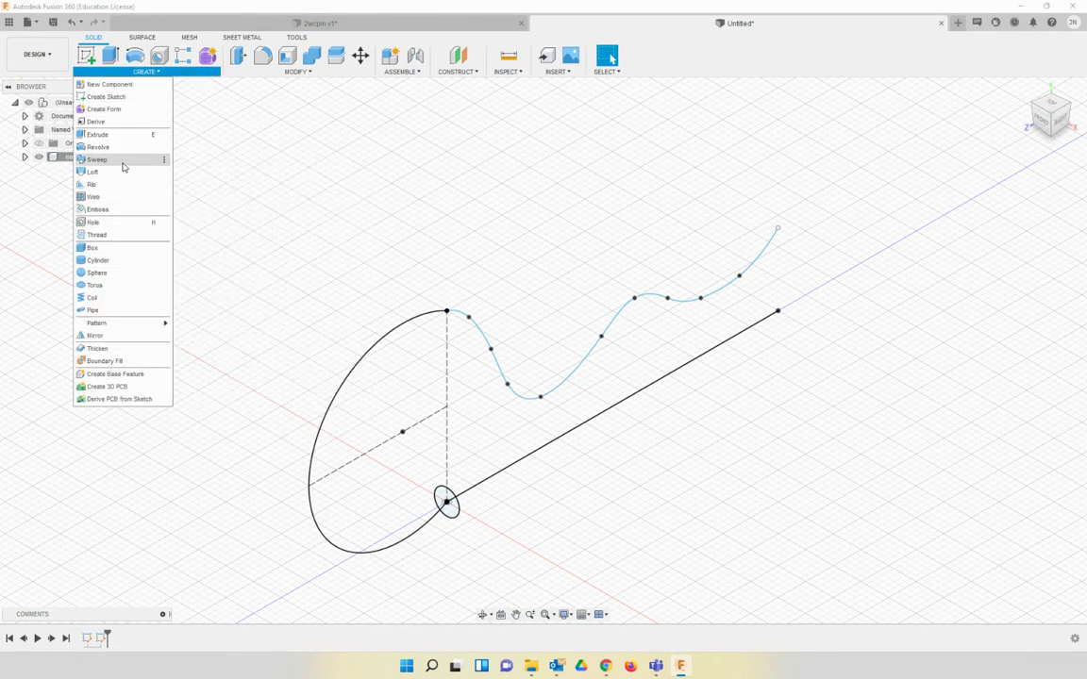
key("Escape")
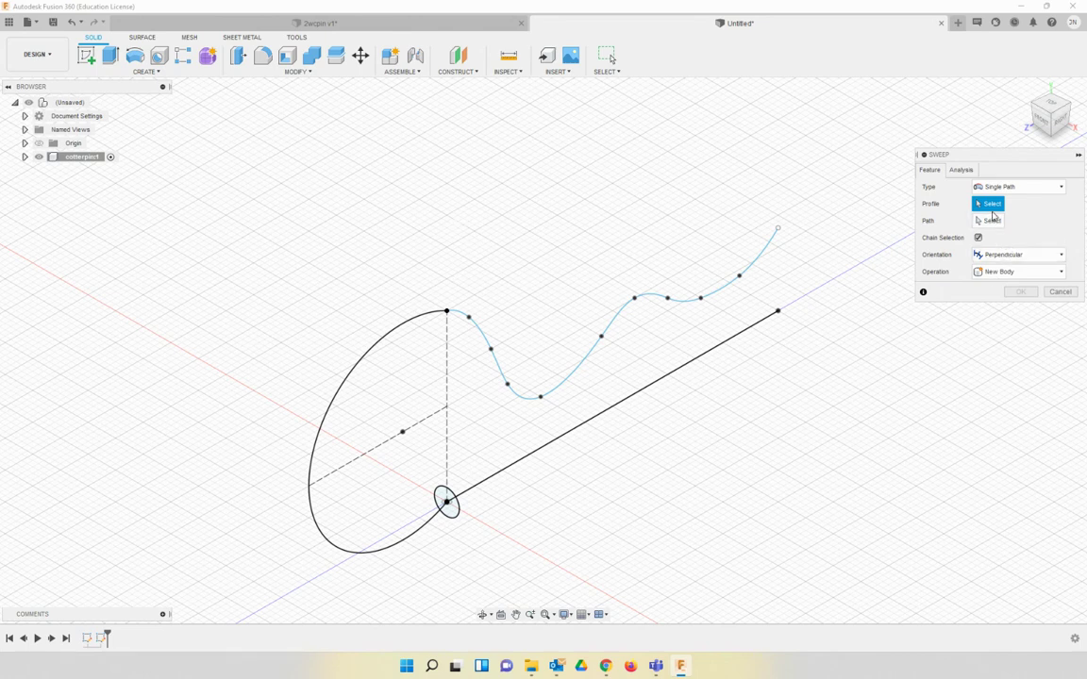
left_click(450, 503)
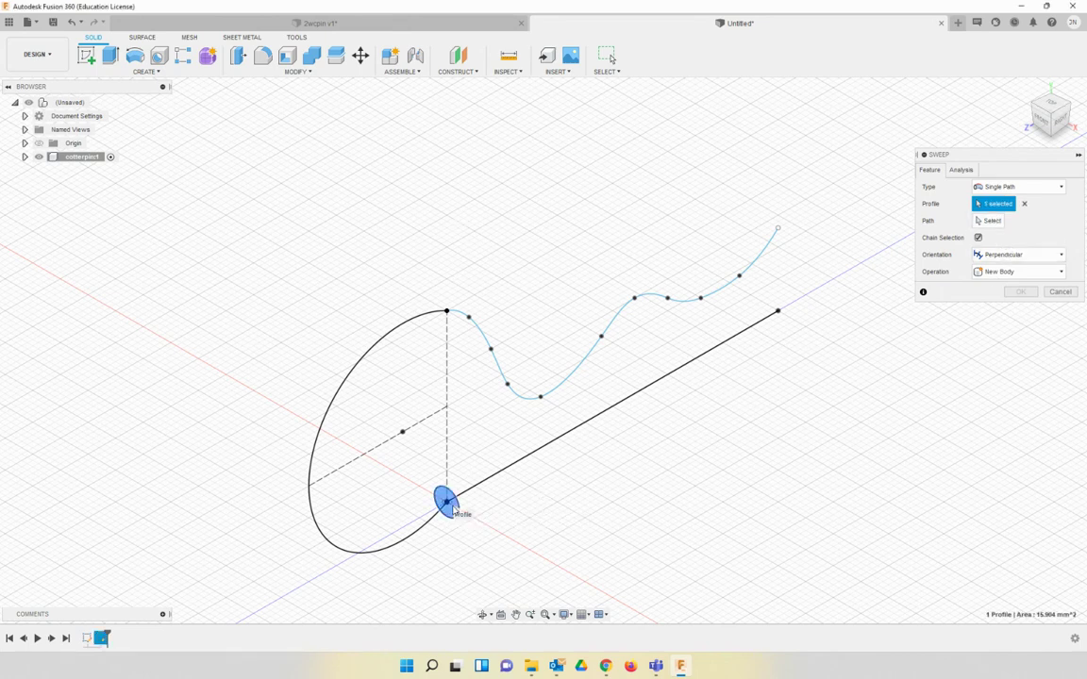
left_click(990, 222)
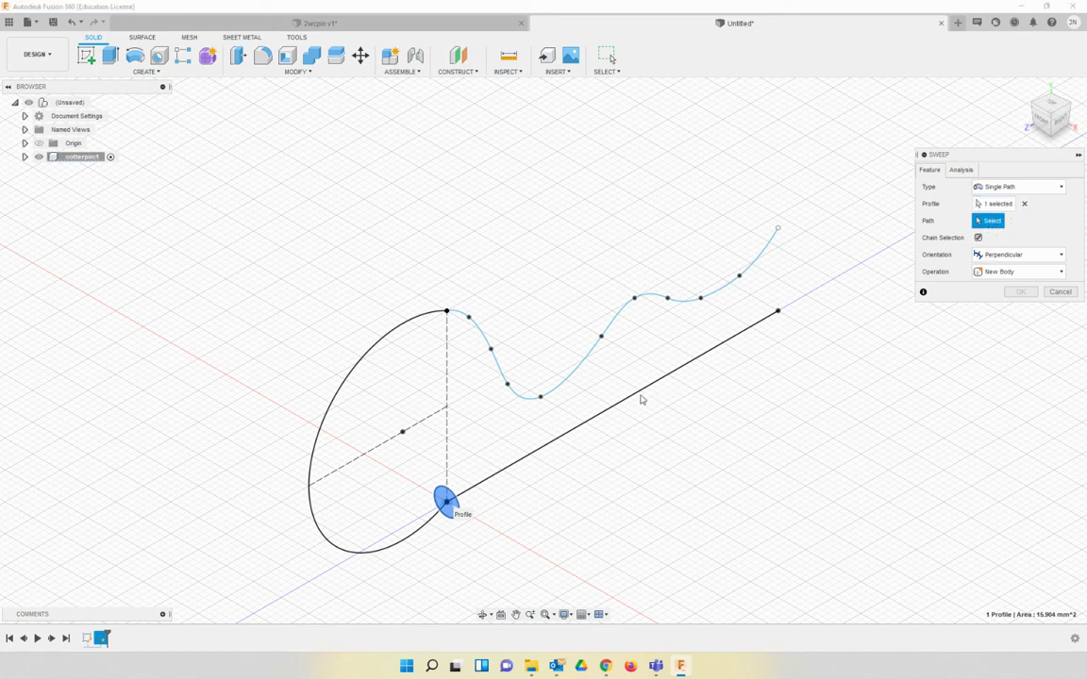
left_click(641, 396)
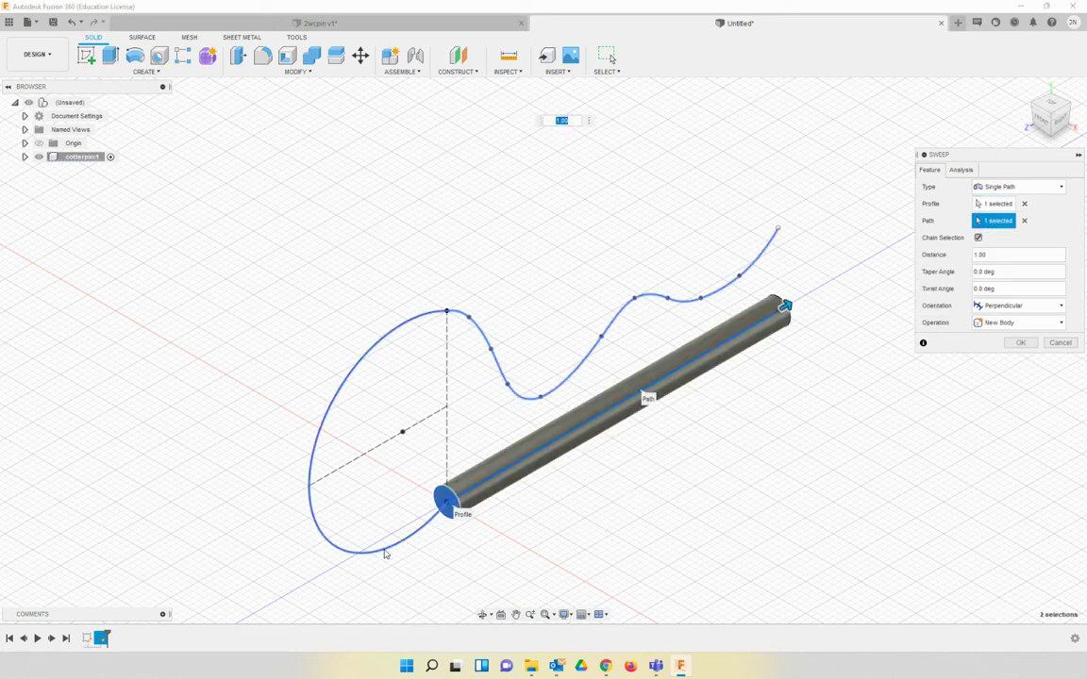
left_click(385, 553)
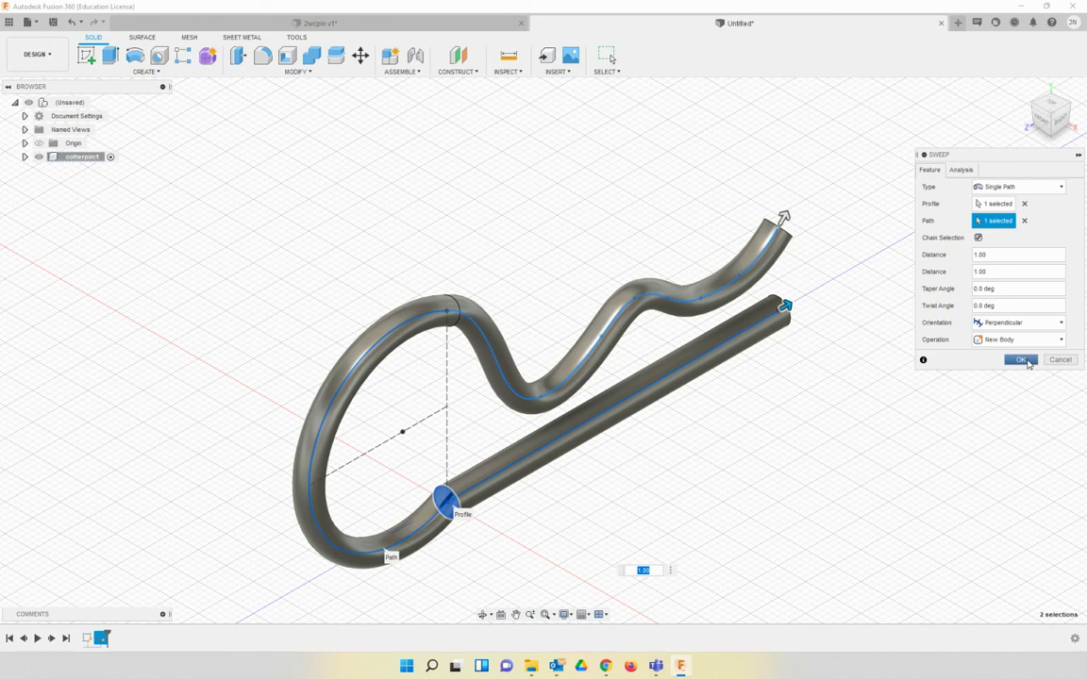
left_click(1022, 360)
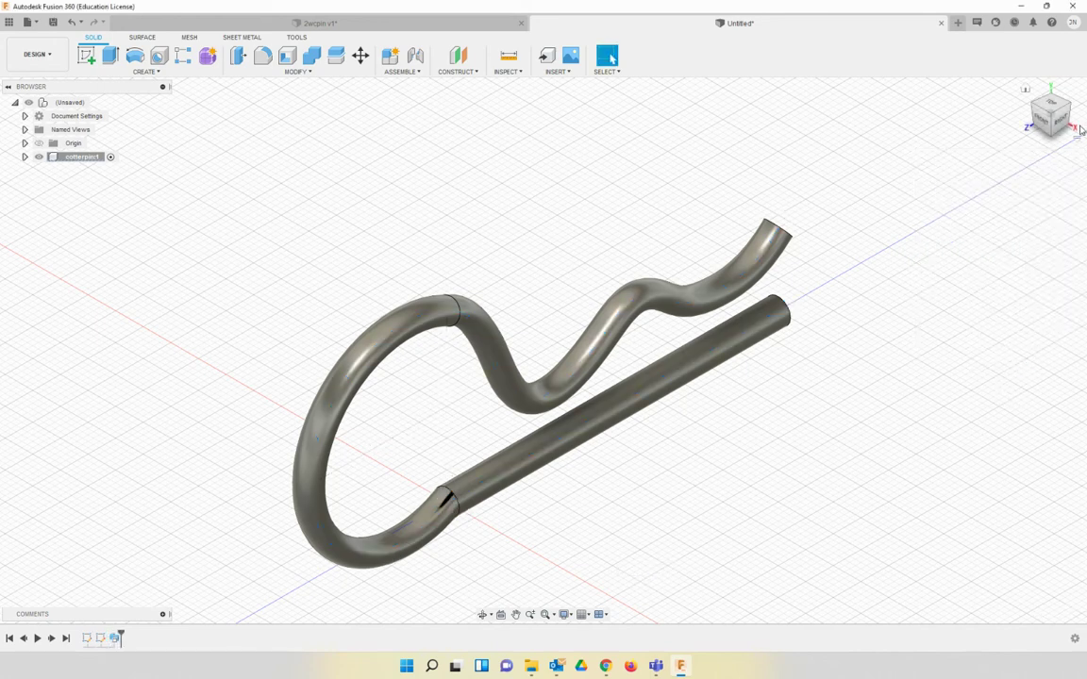
left_click_drag(1050, 123, 1026, 135)
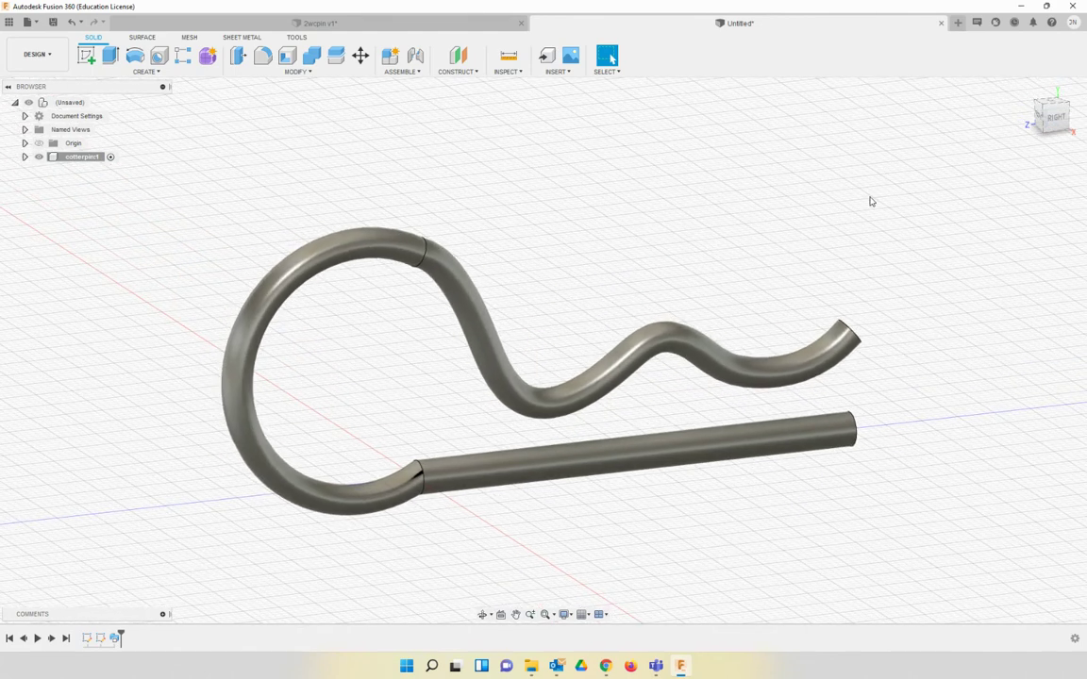